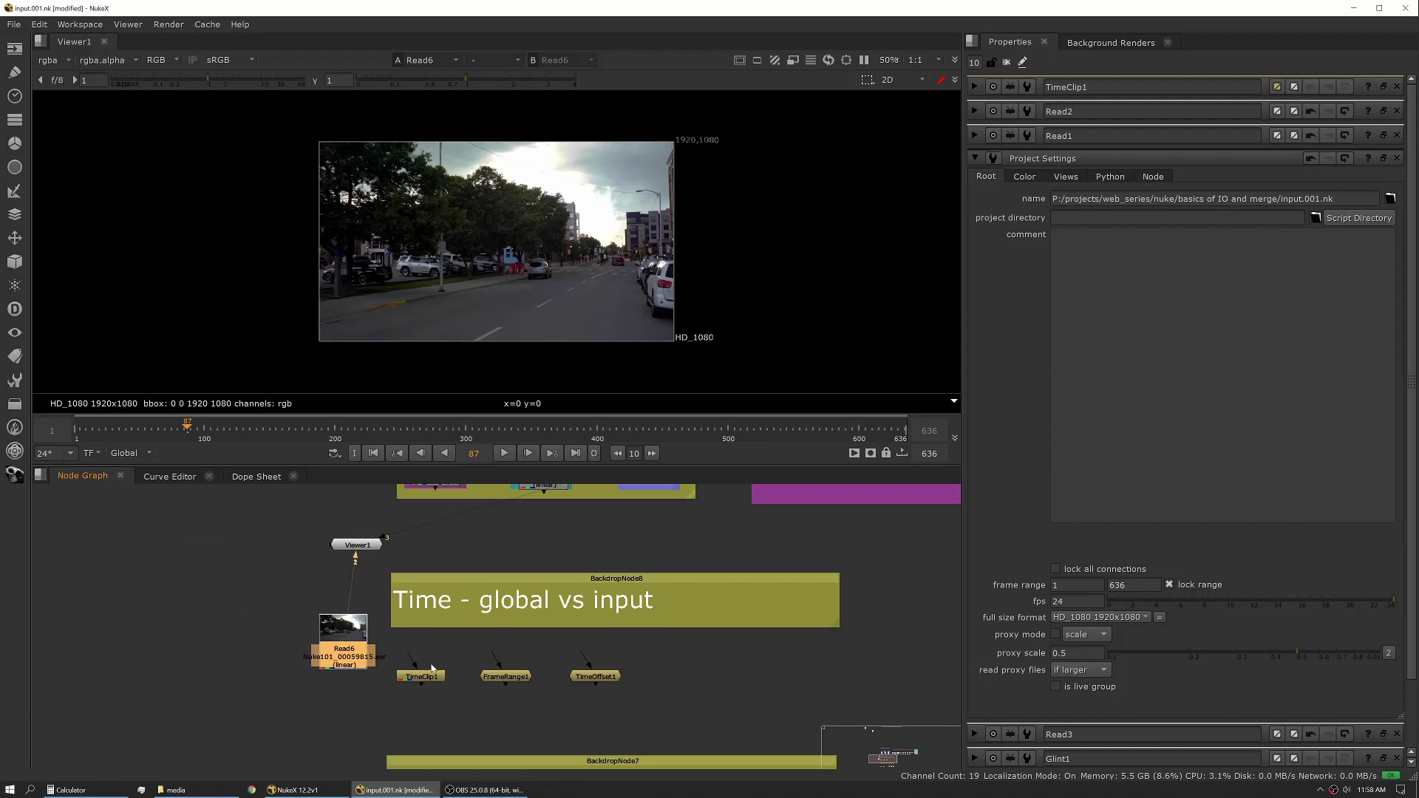
- Reposition the Read6 and TimeClip1 nodes slightly and open the properties of both
drag(369, 668, 352, 650)
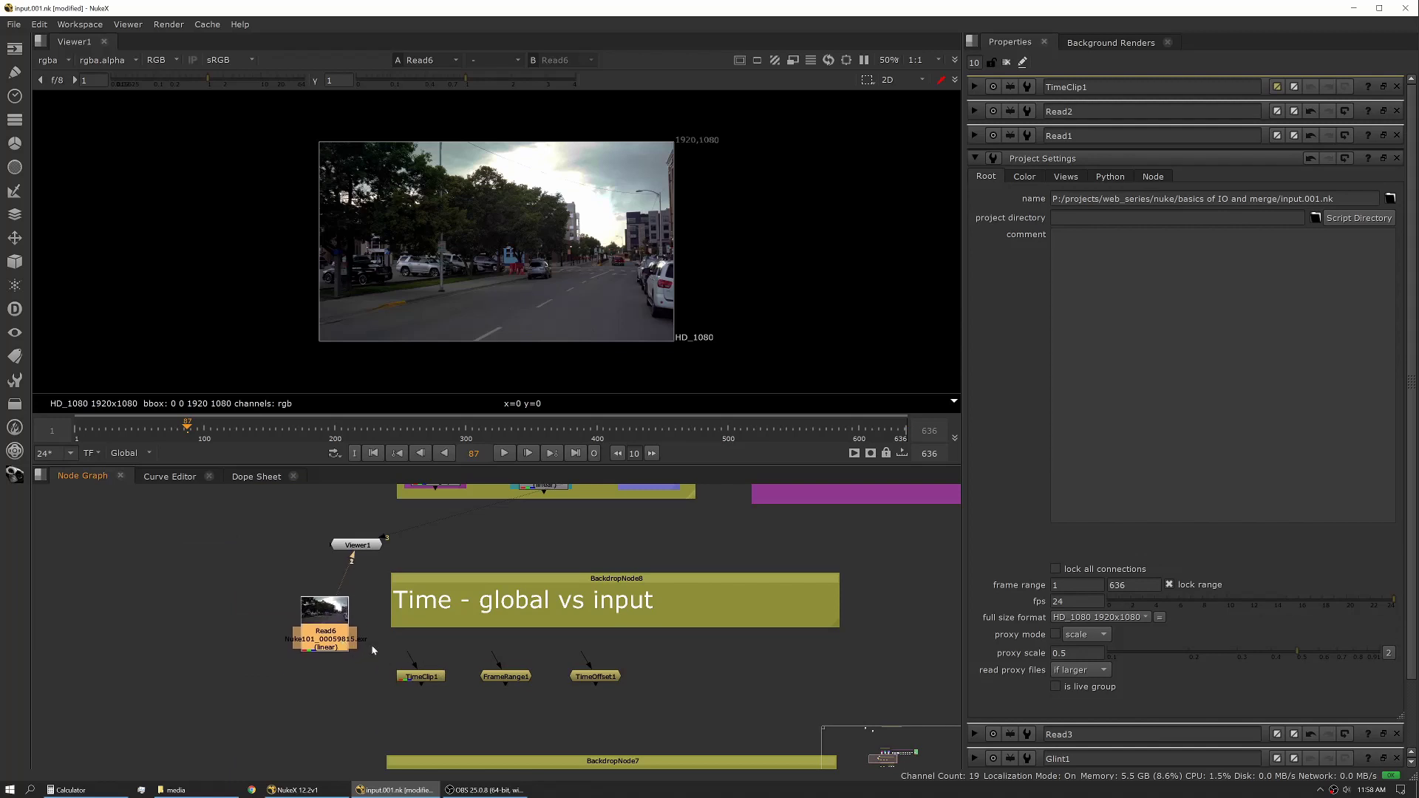
double_click(406, 682)
drag(407, 682, 401, 684)
double_click(322, 630)
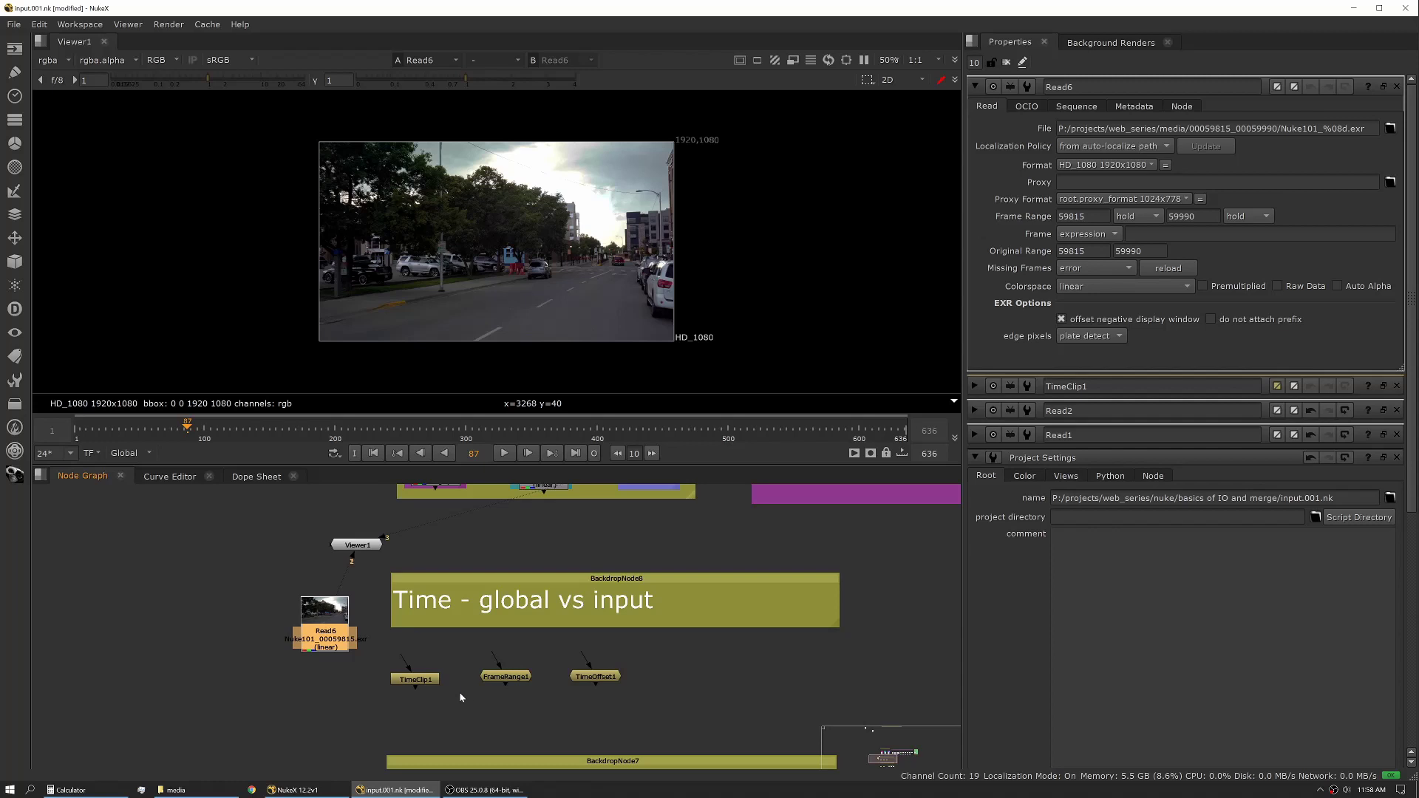
double_click(429, 681)
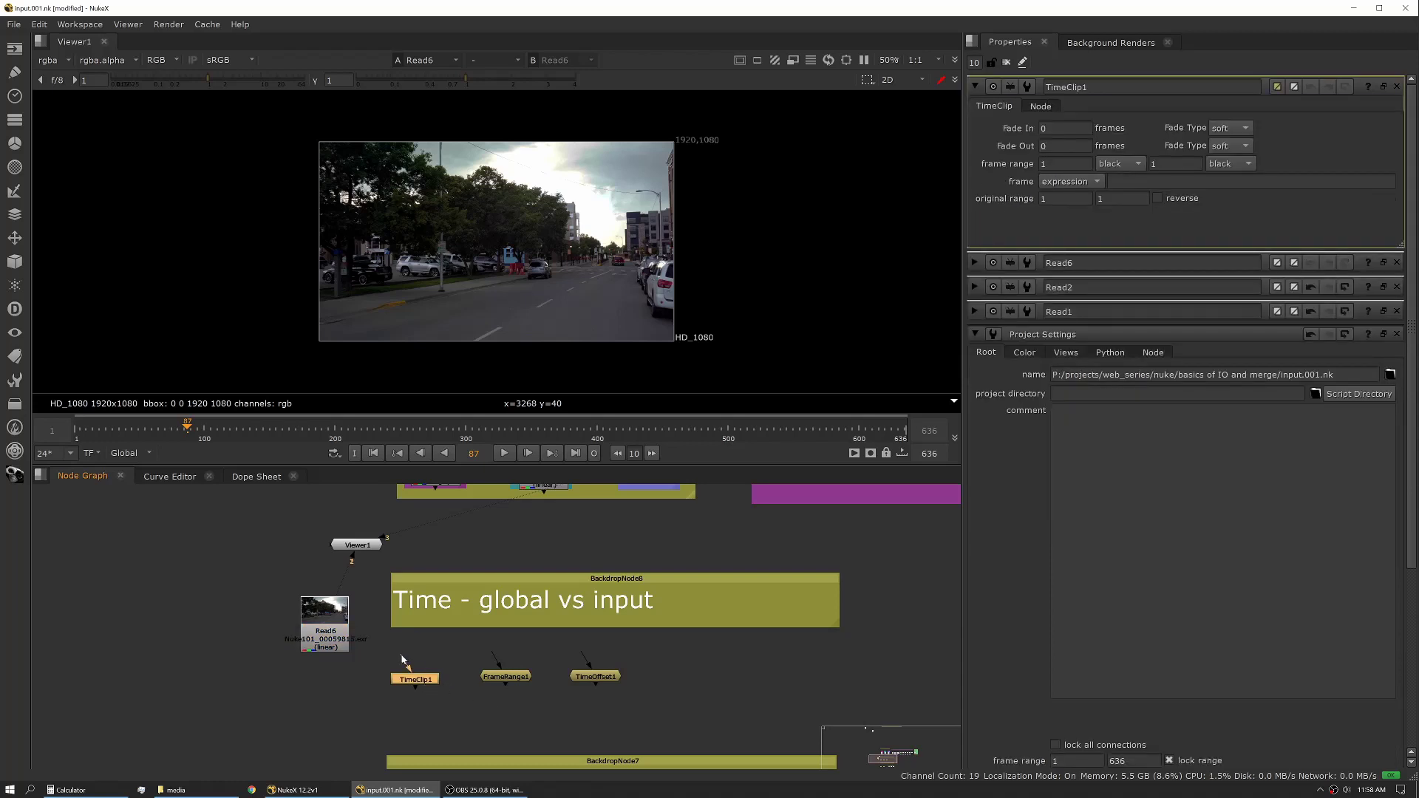
- Add a TimeClip node connected to Read6 and place it a little below the Read node
double_click(329, 640)
key(Tab)
text(time)
key(Down)
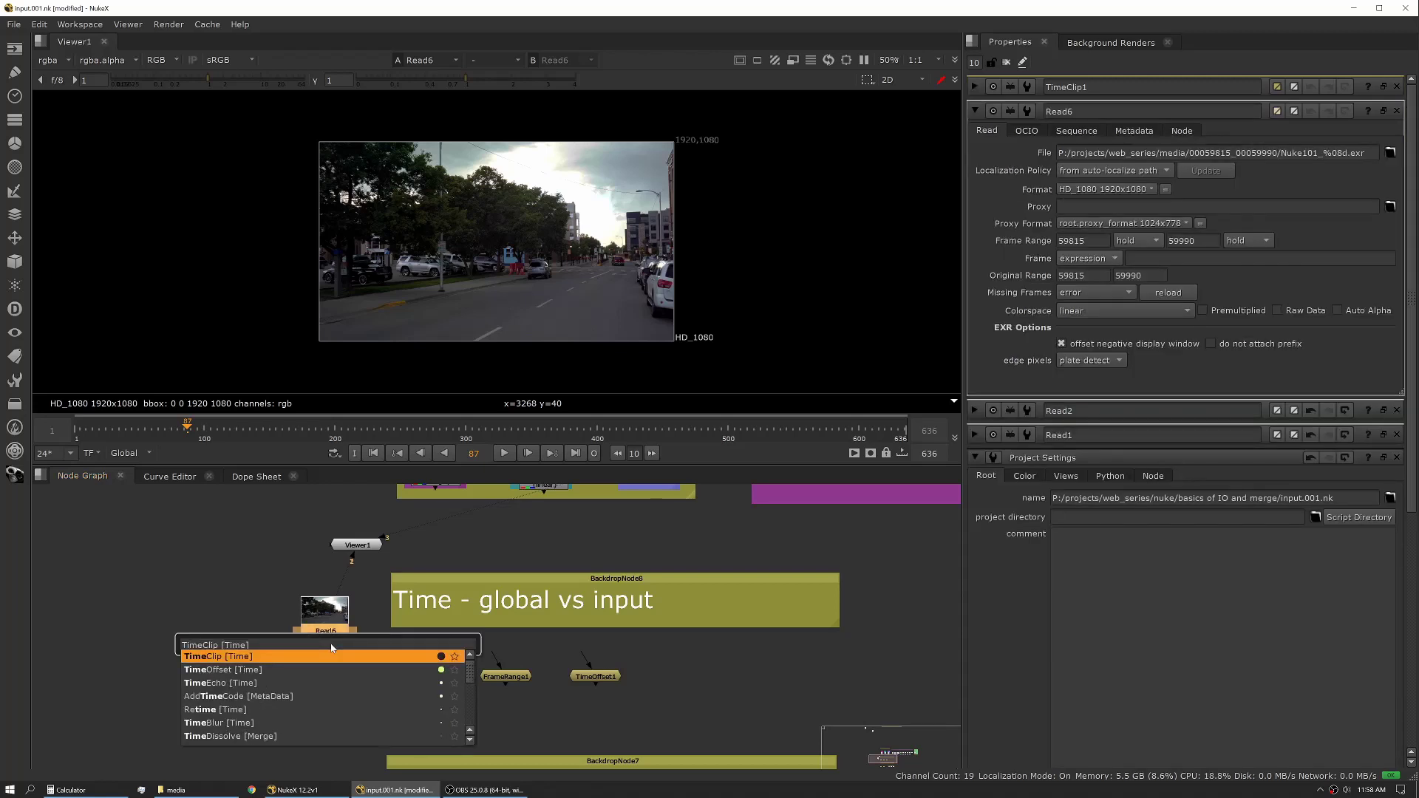
key(Return)
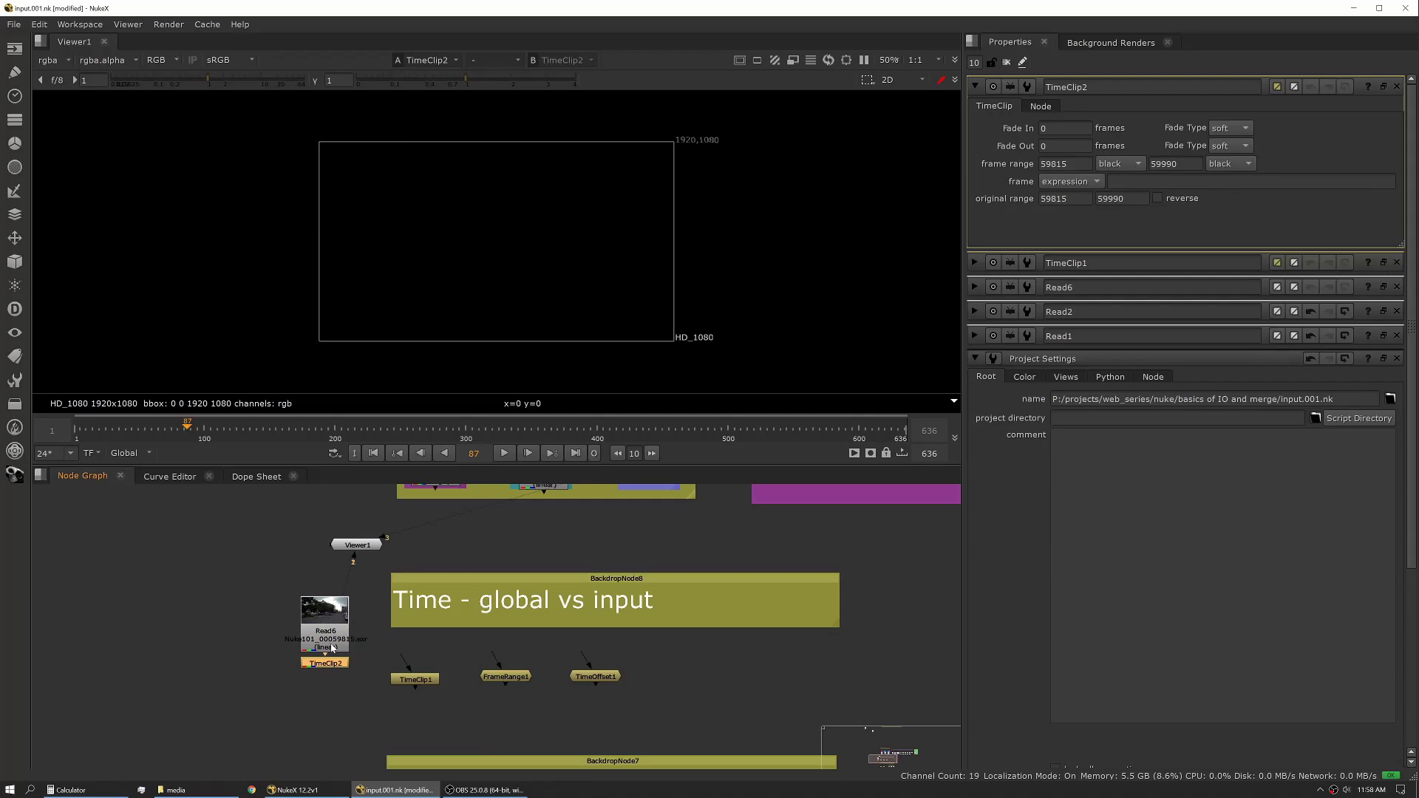
double_click(338, 664)
drag(330, 667, 330, 681)
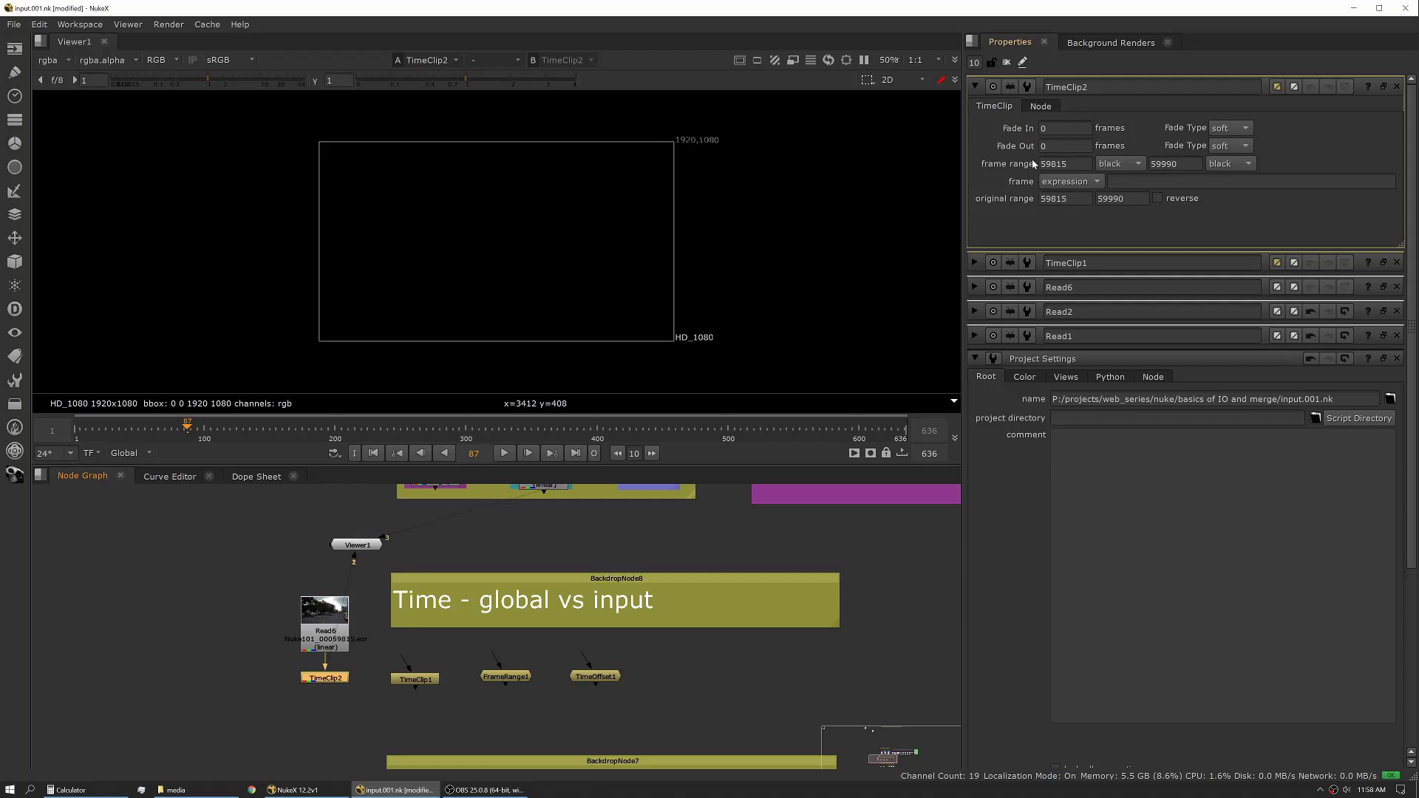
- Set the new TimeClip's frame option to start at 1 and scrub the timeline to frame 103
click(1091, 182)
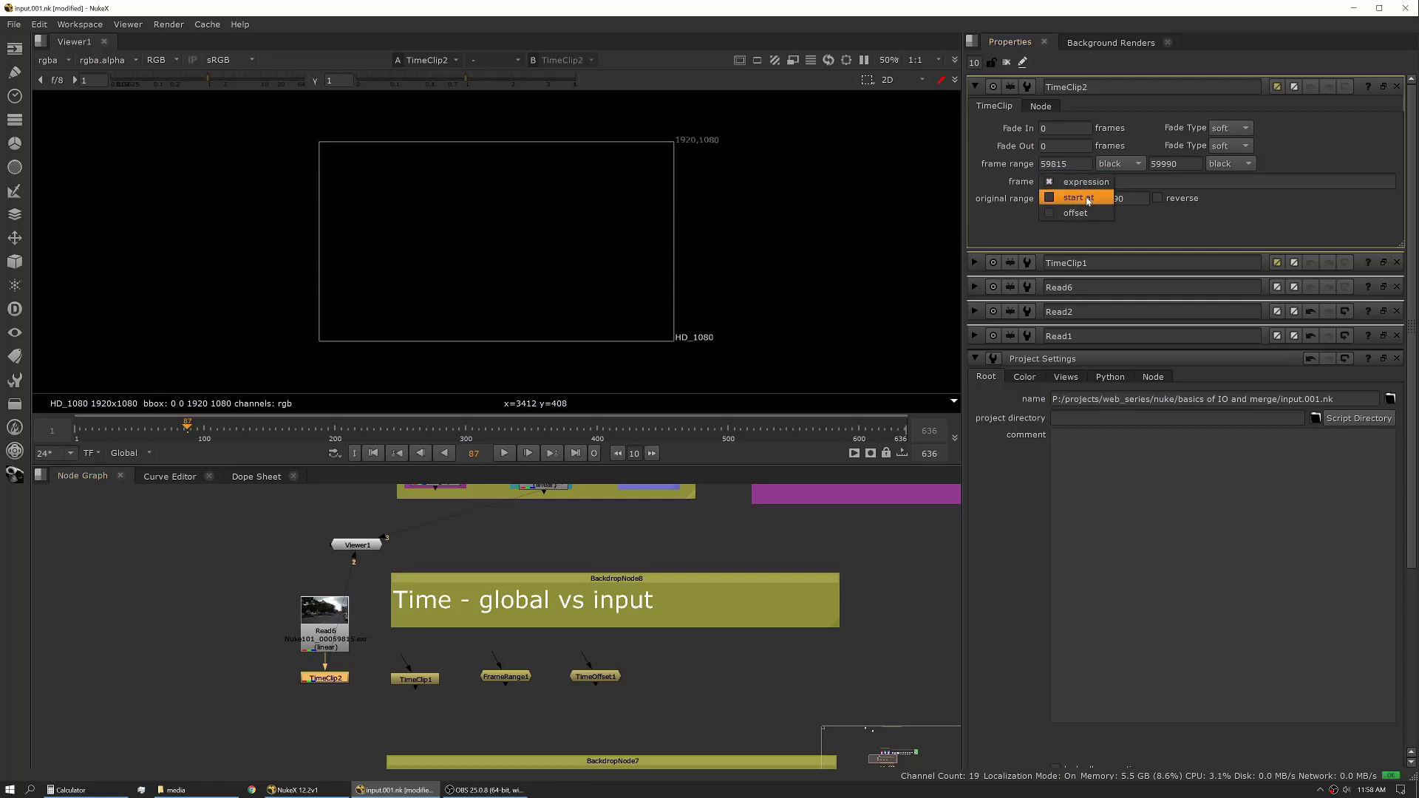
click(1087, 198)
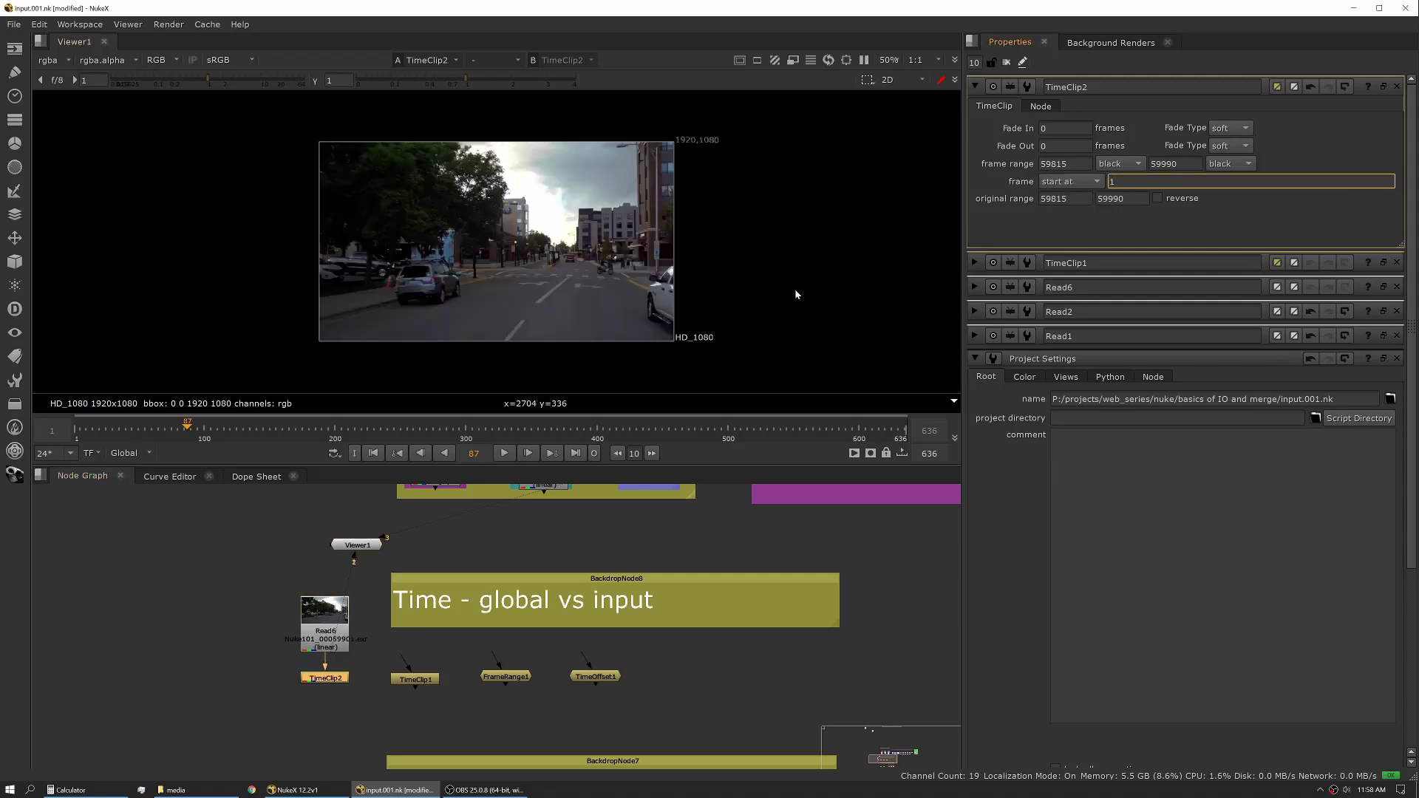
mouse_move(218, 432)
mouse_down()
mouse_move(305, 431)
mouse_move(208, 431)
mouse_up()
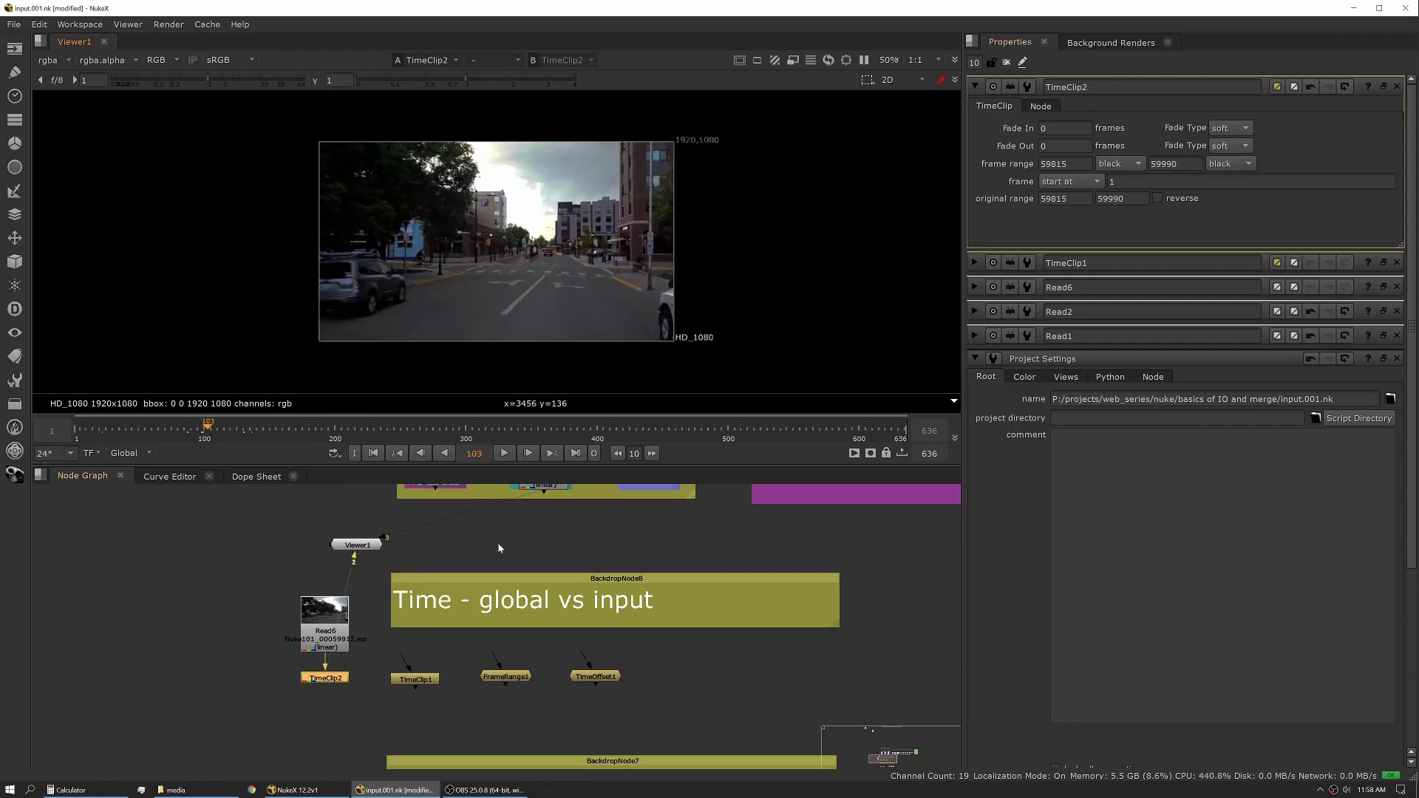
- Try switching the Read6 node's frame option to start at
double_click(313, 634)
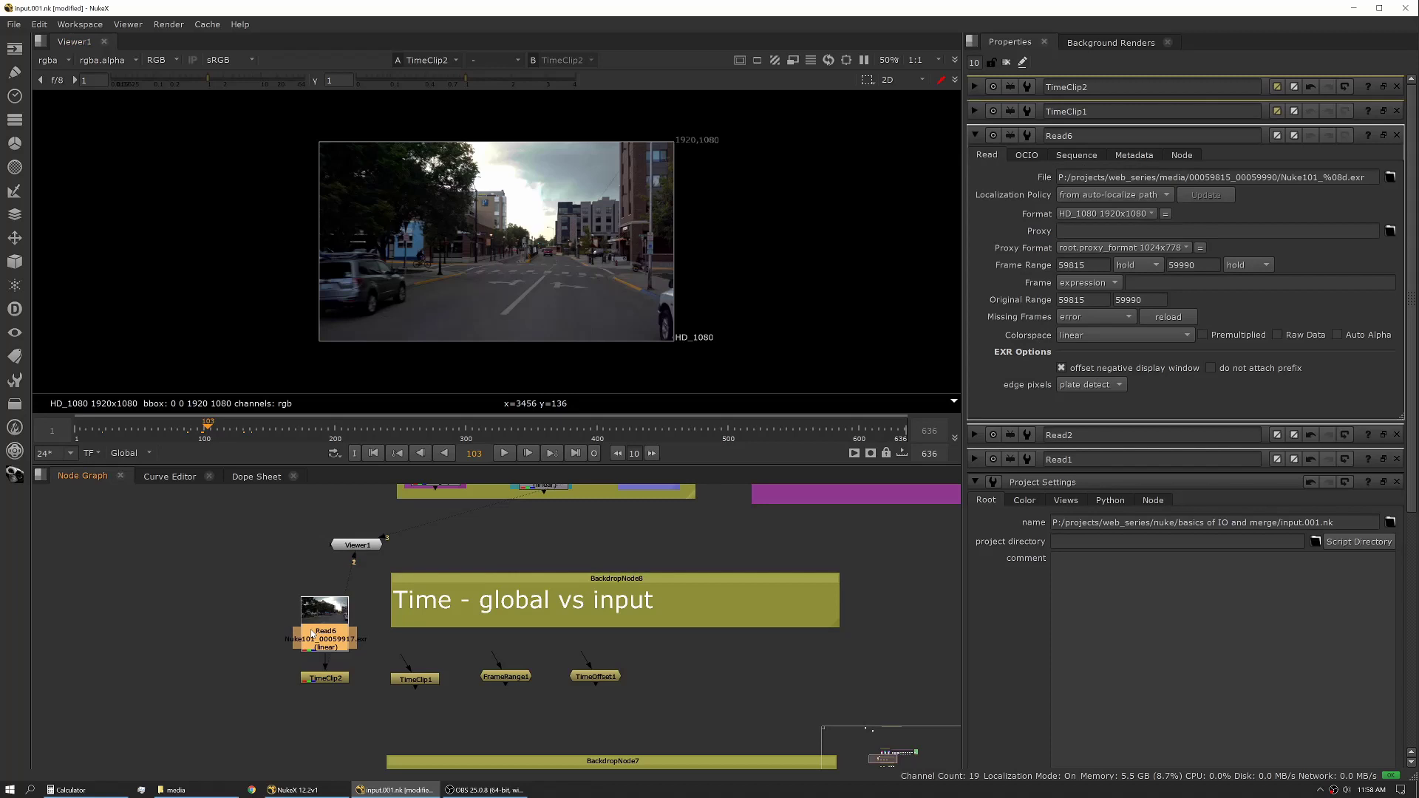
click(1087, 234)
click(1087, 251)
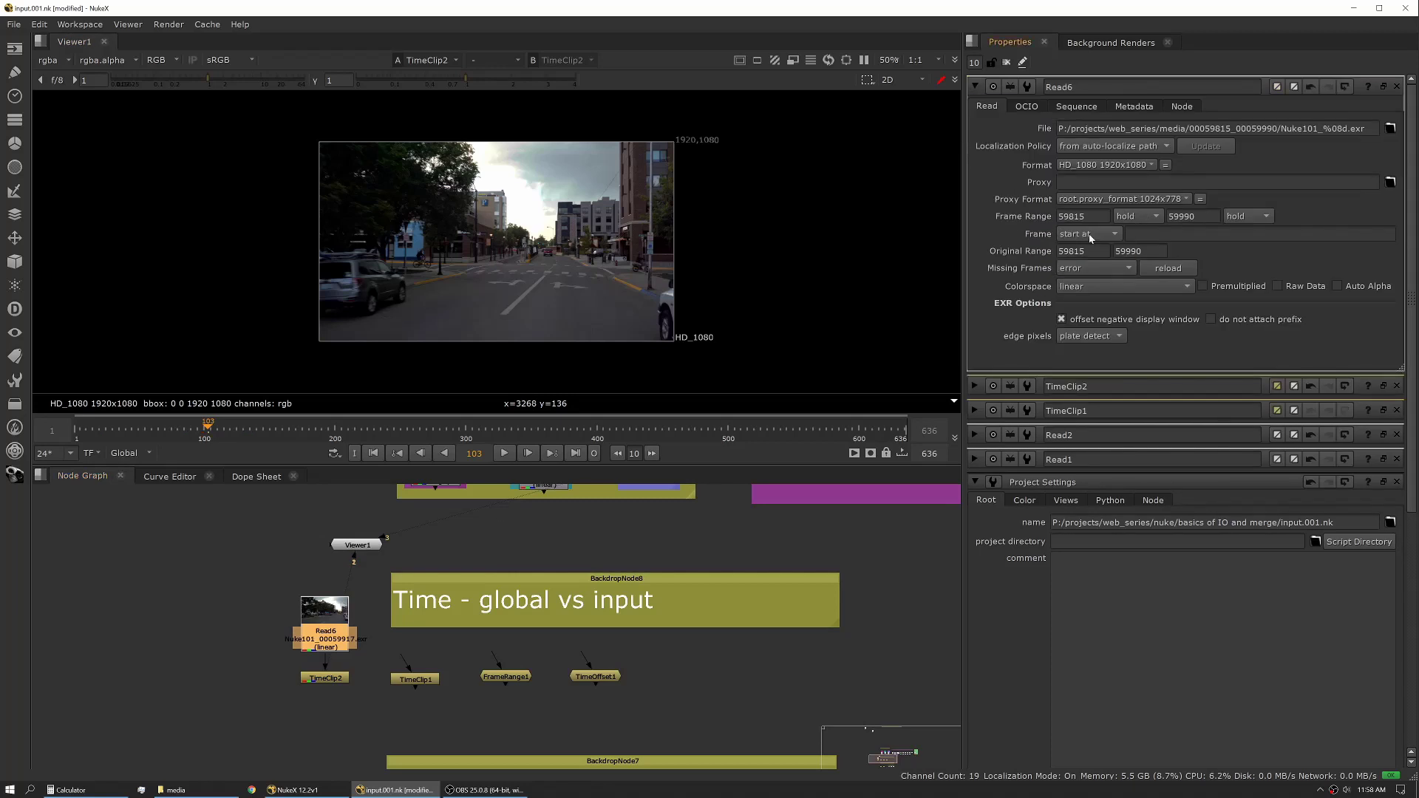
click(335, 634)
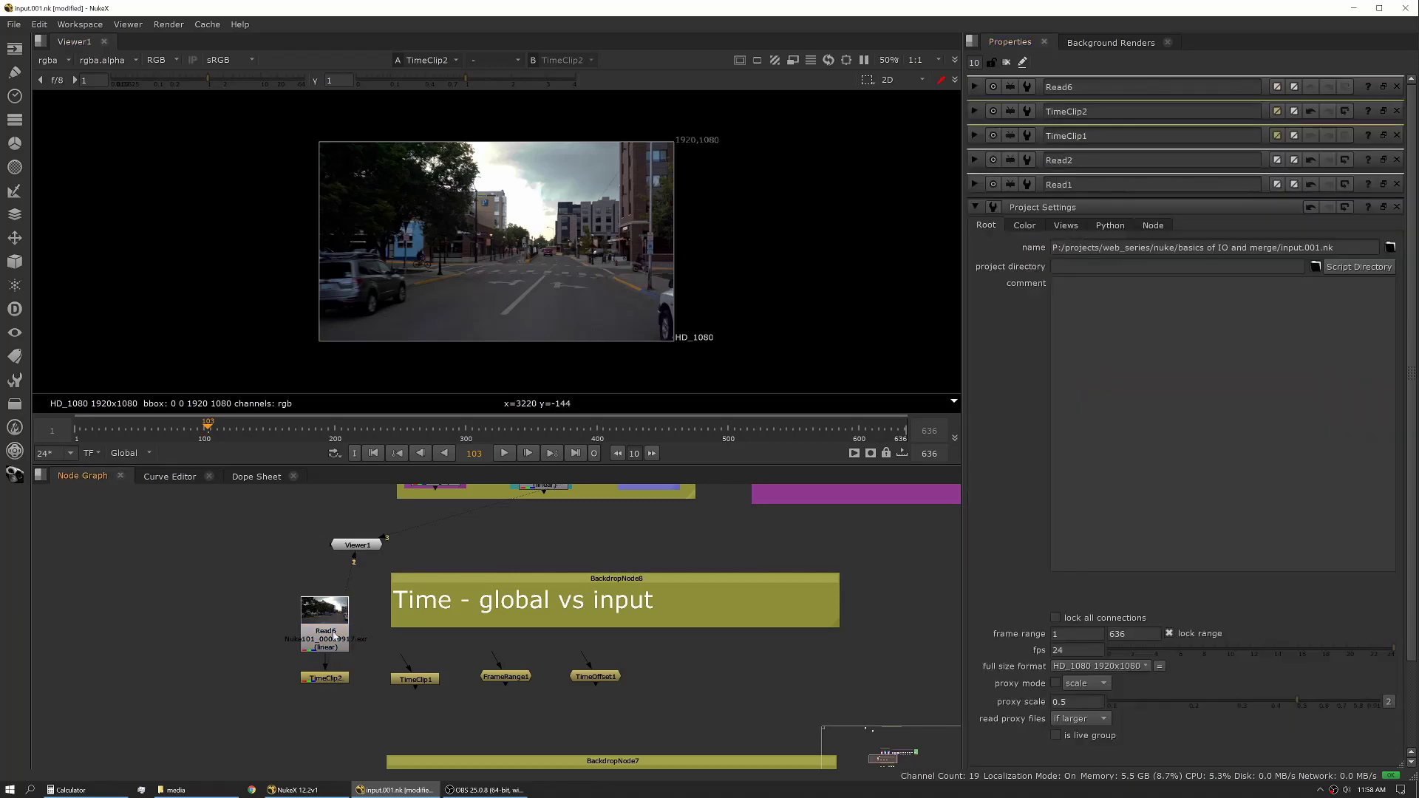
- Move Read6 up and away from TimeClip2, and delete the unconnected TimeClip1 node
double_click(335, 635)
drag(335, 635, 307, 620)
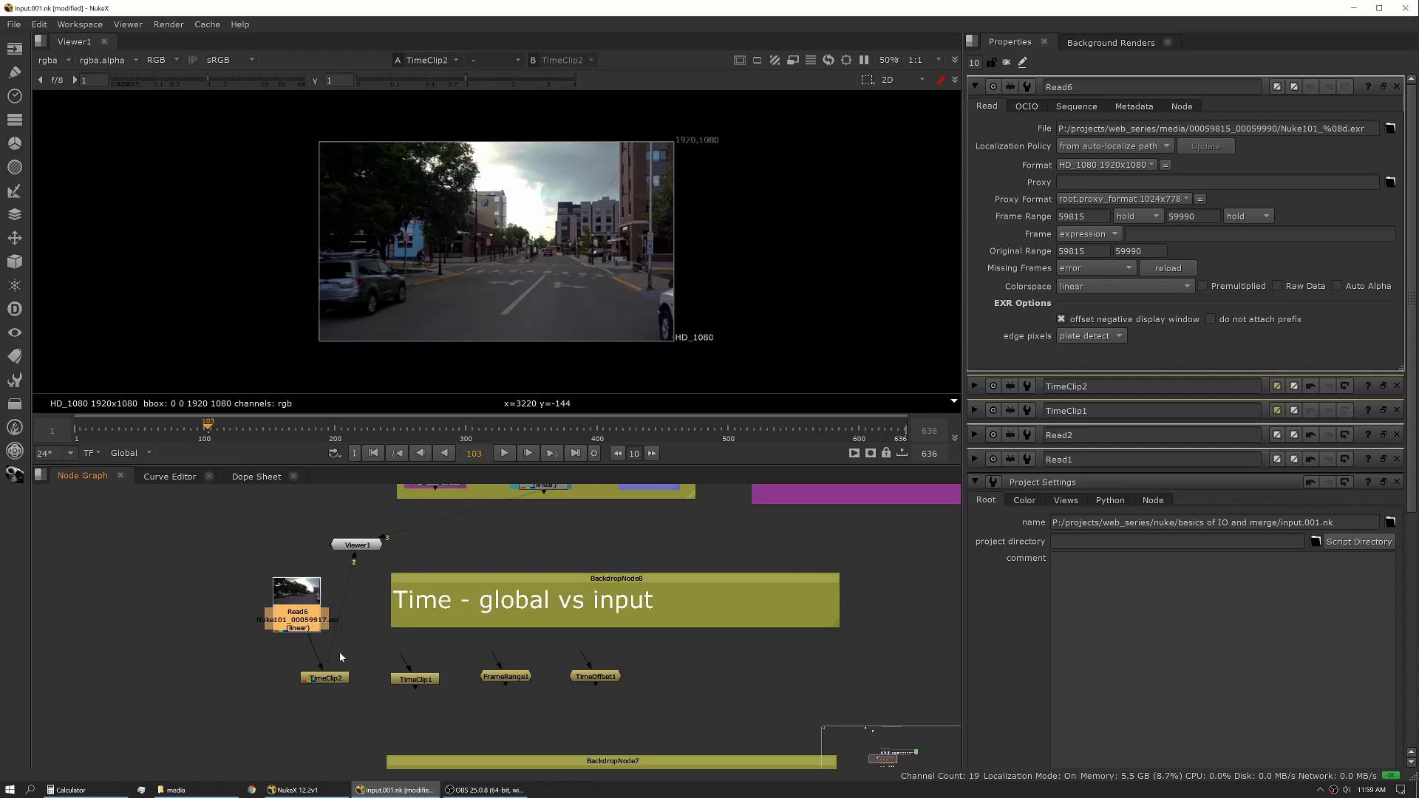
middle_drag(359, 730, 313, 674)
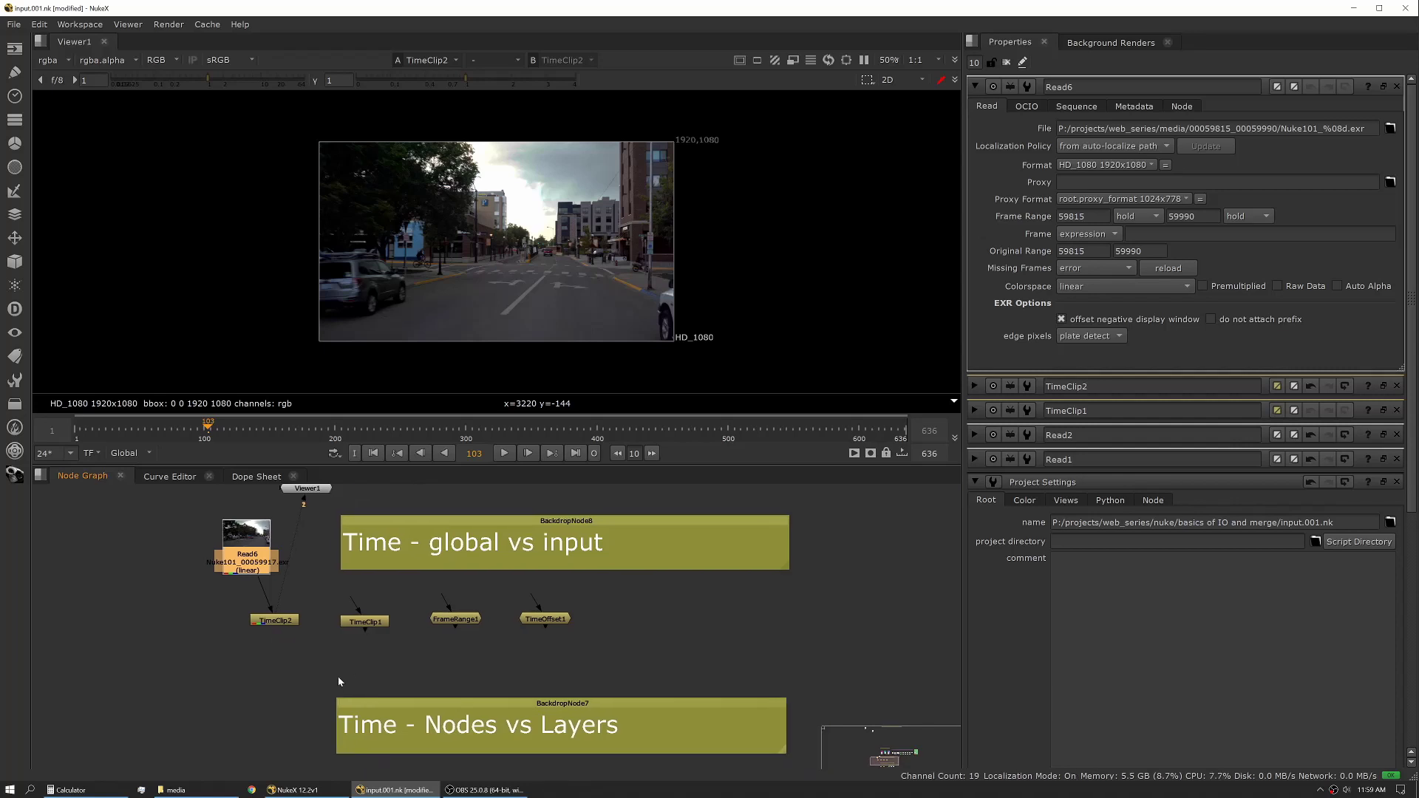
click(366, 622)
key(Delete)
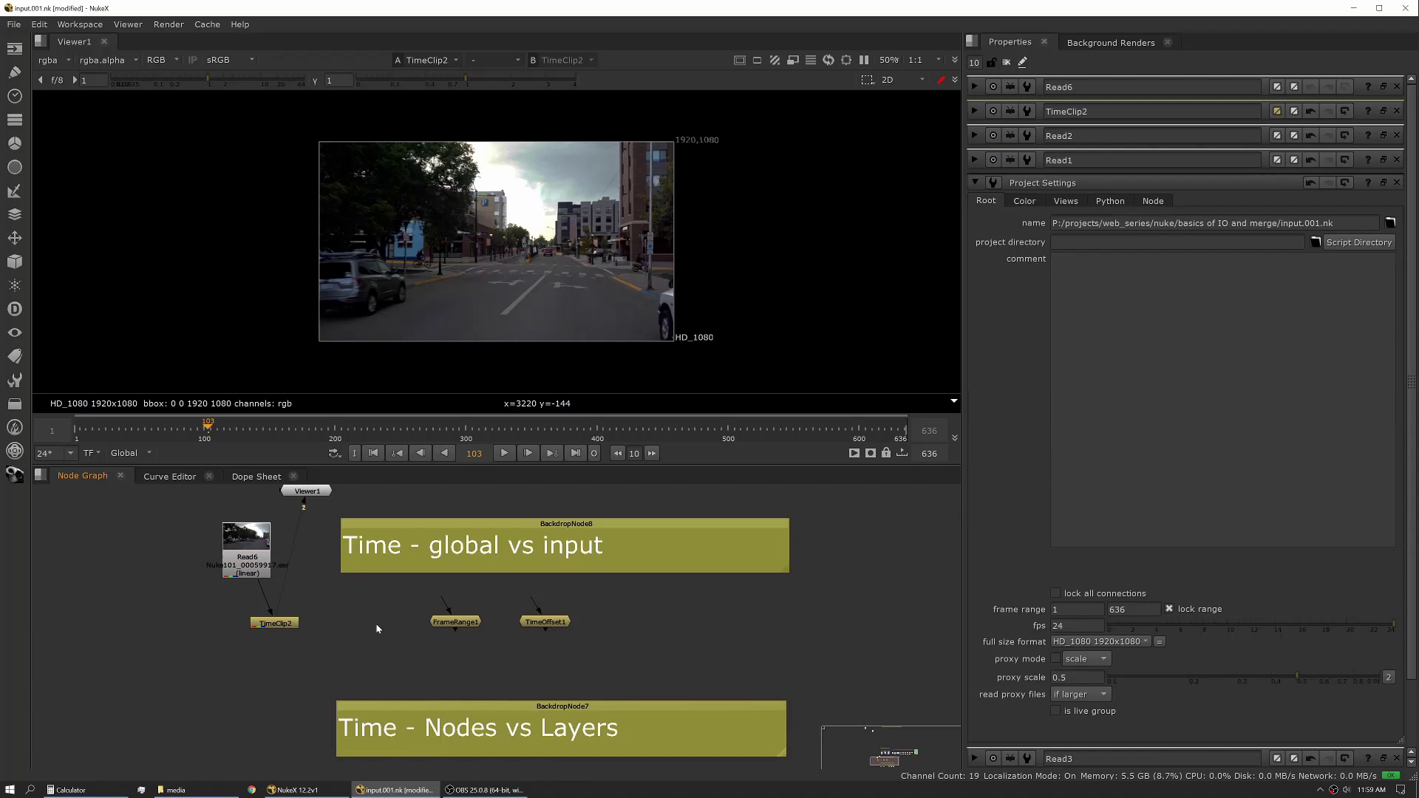
click(275, 623)
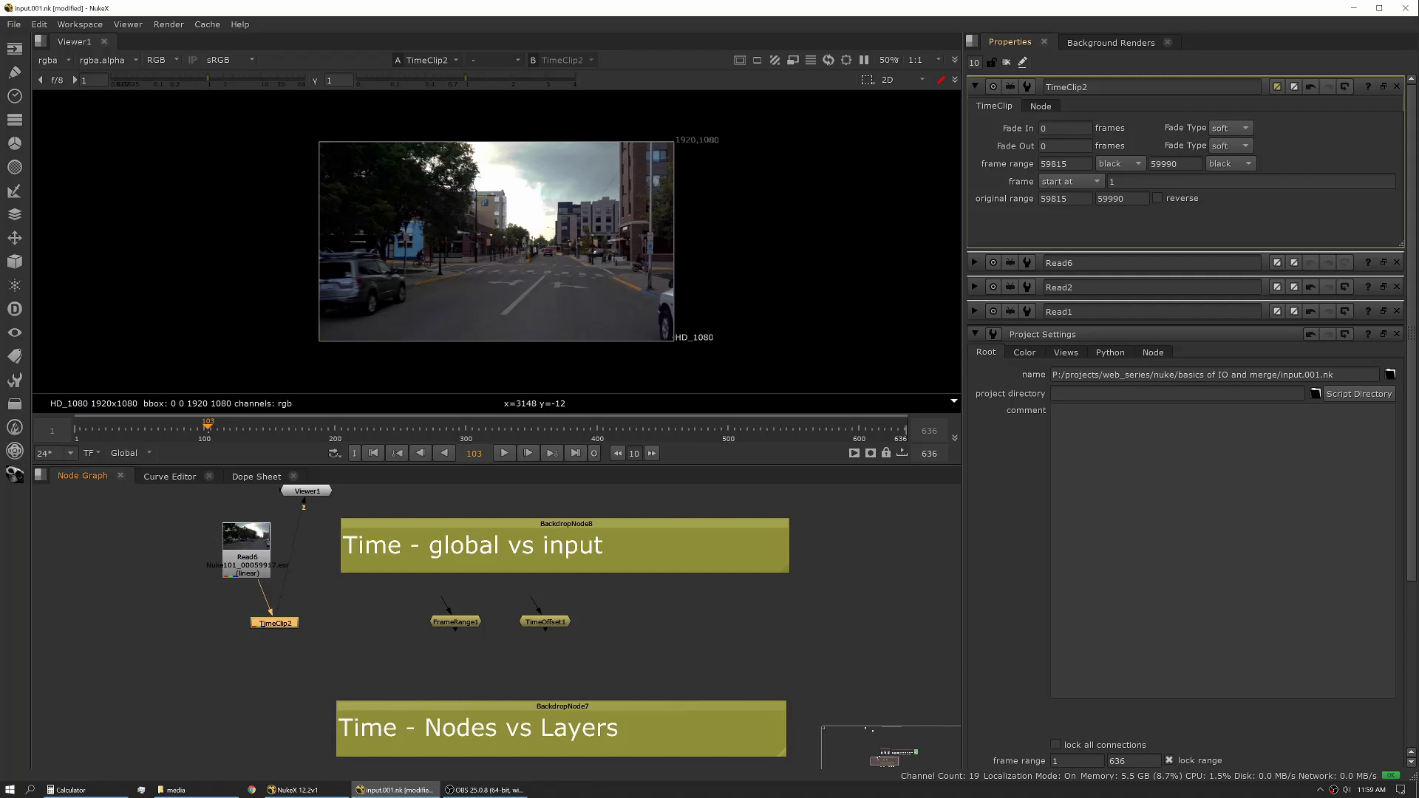
- Move FrameRange1 closer to TimeClip2, connect its input to Read6 and view its output
drag(457, 625, 391, 631)
double_click(391, 631)
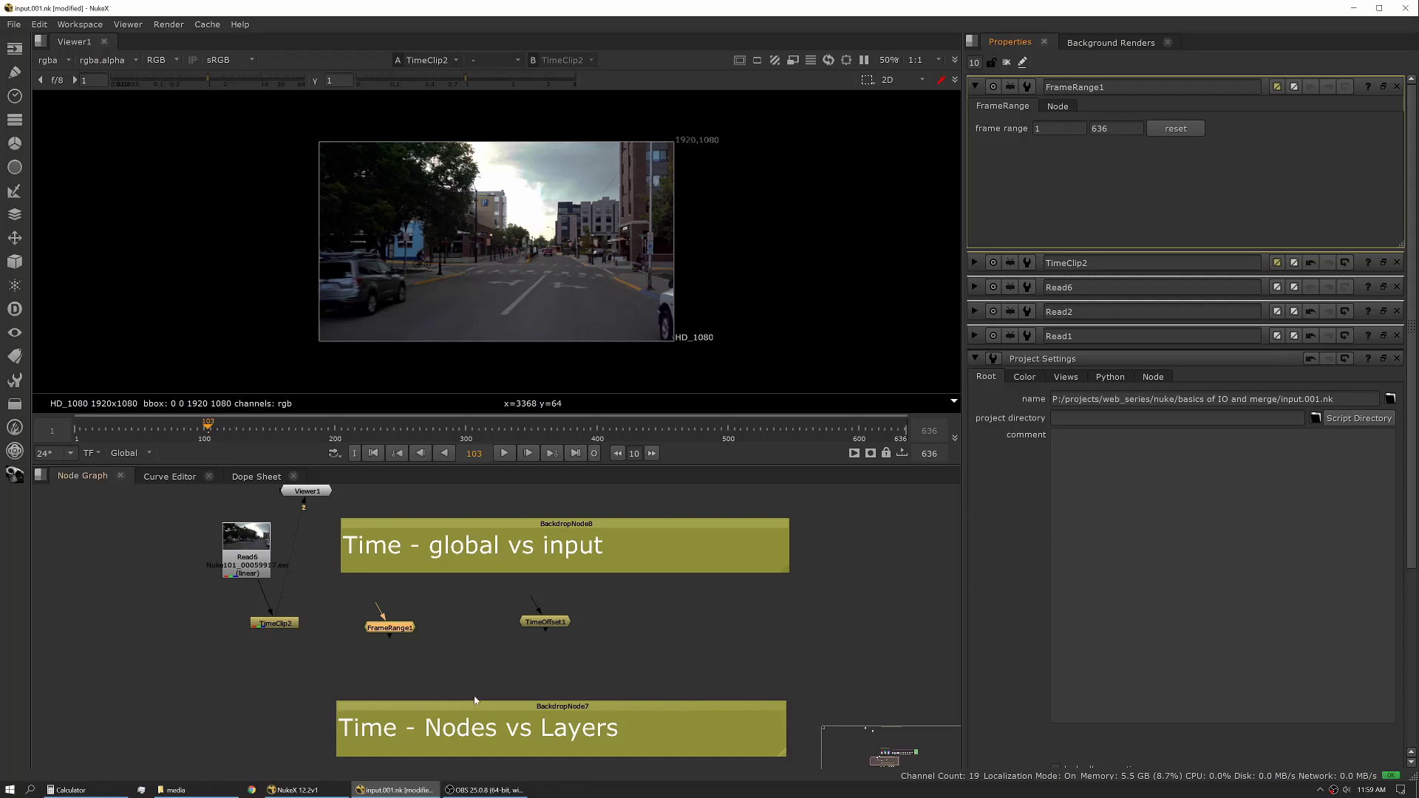
drag(384, 613, 247, 551)
key(1)
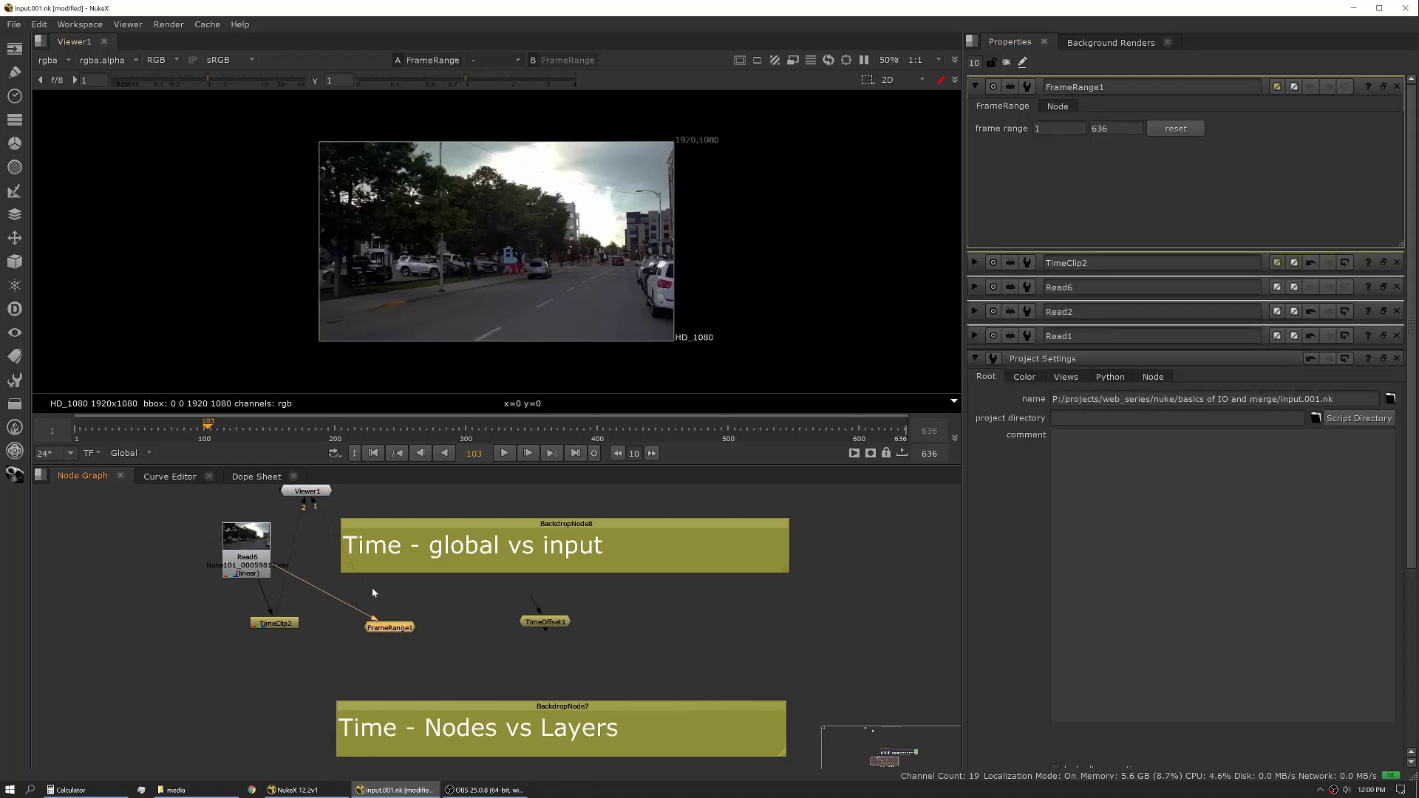
- Set FrameRange1's last frame to 20, switch the viewer timeline range to Input and go to frame 15
double_click(1100, 129)
text(20)
click(137, 454)
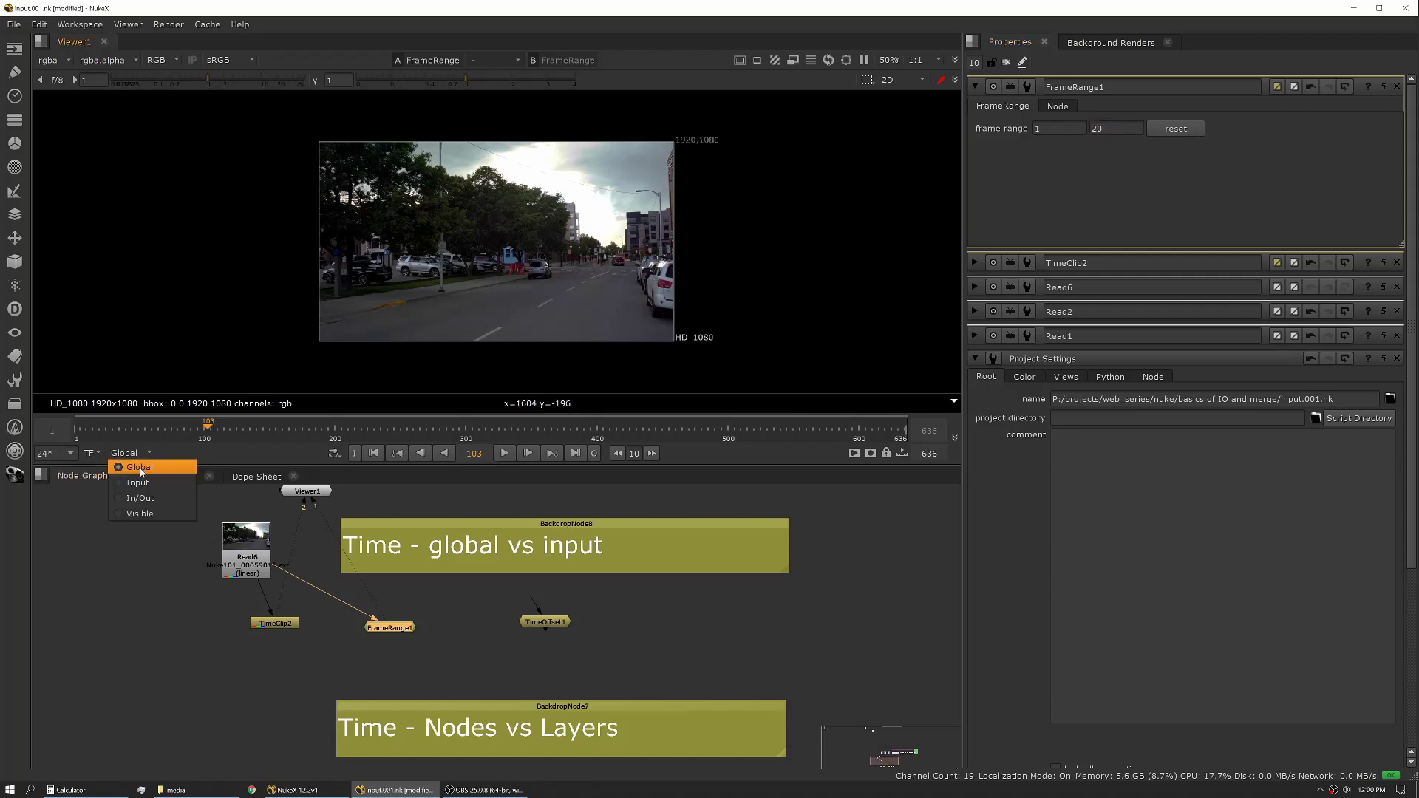
click(138, 482)
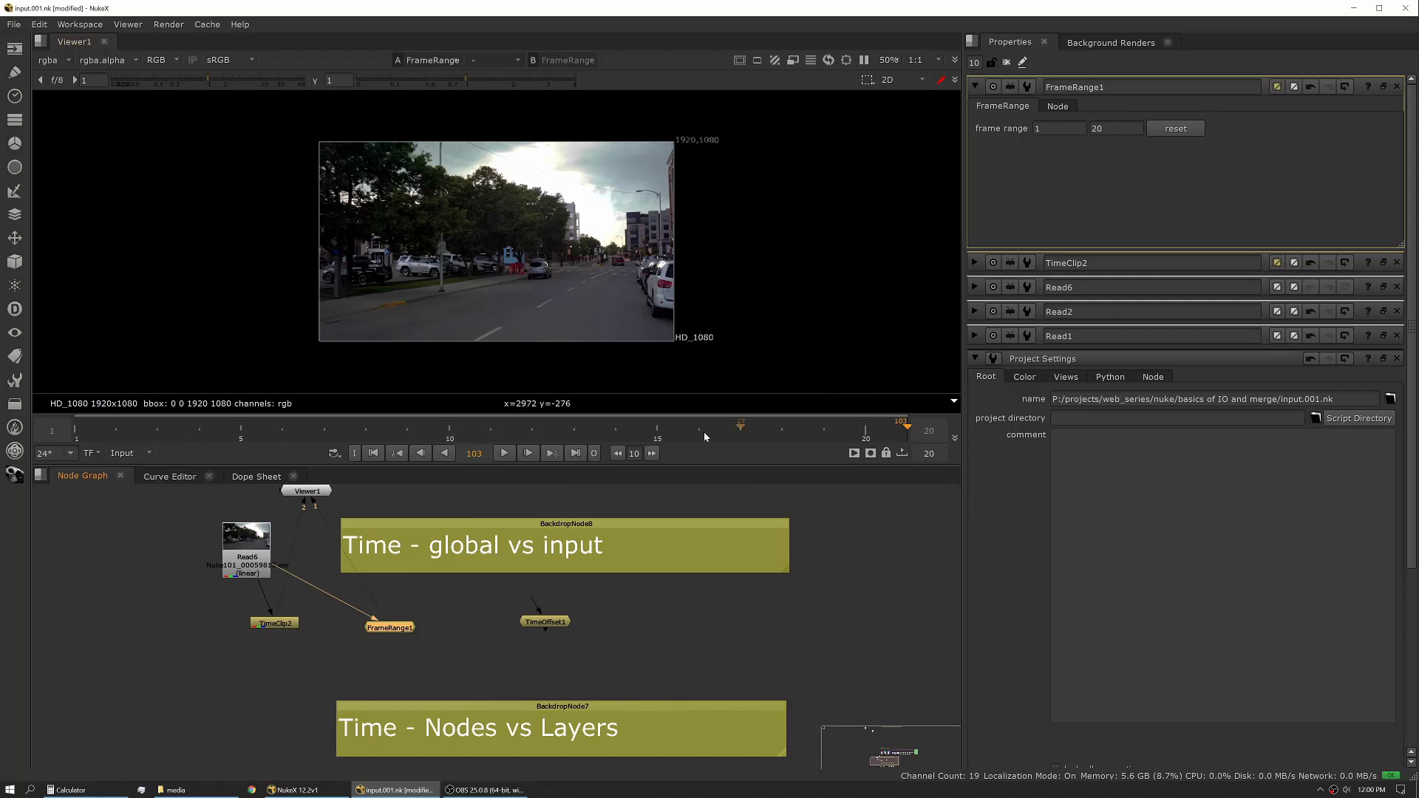
click(657, 428)
- View the TimeOffset1 node, open its properties and move it closer to FrameRange1
click(557, 628)
key(1)
double_click(556, 624)
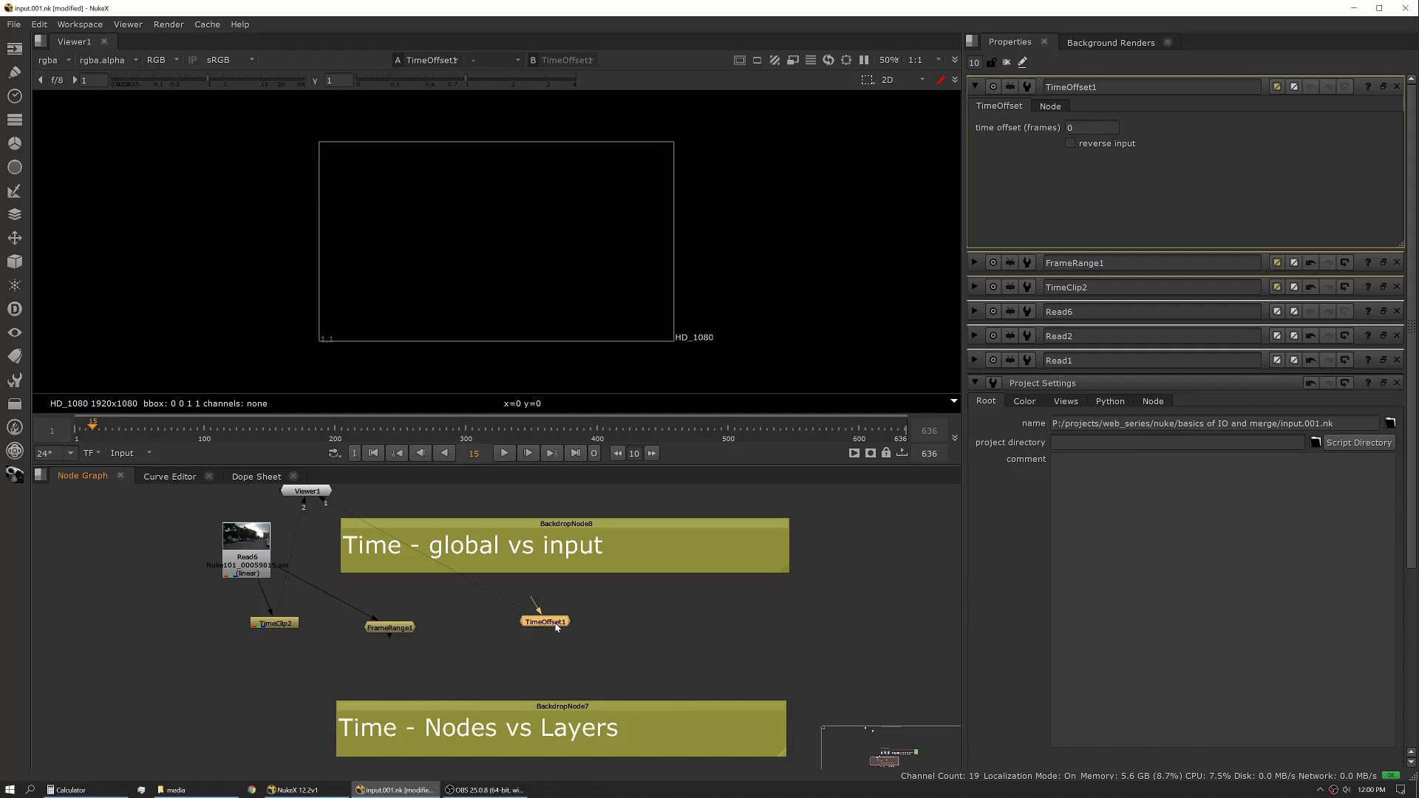
drag(557, 628, 511, 629)
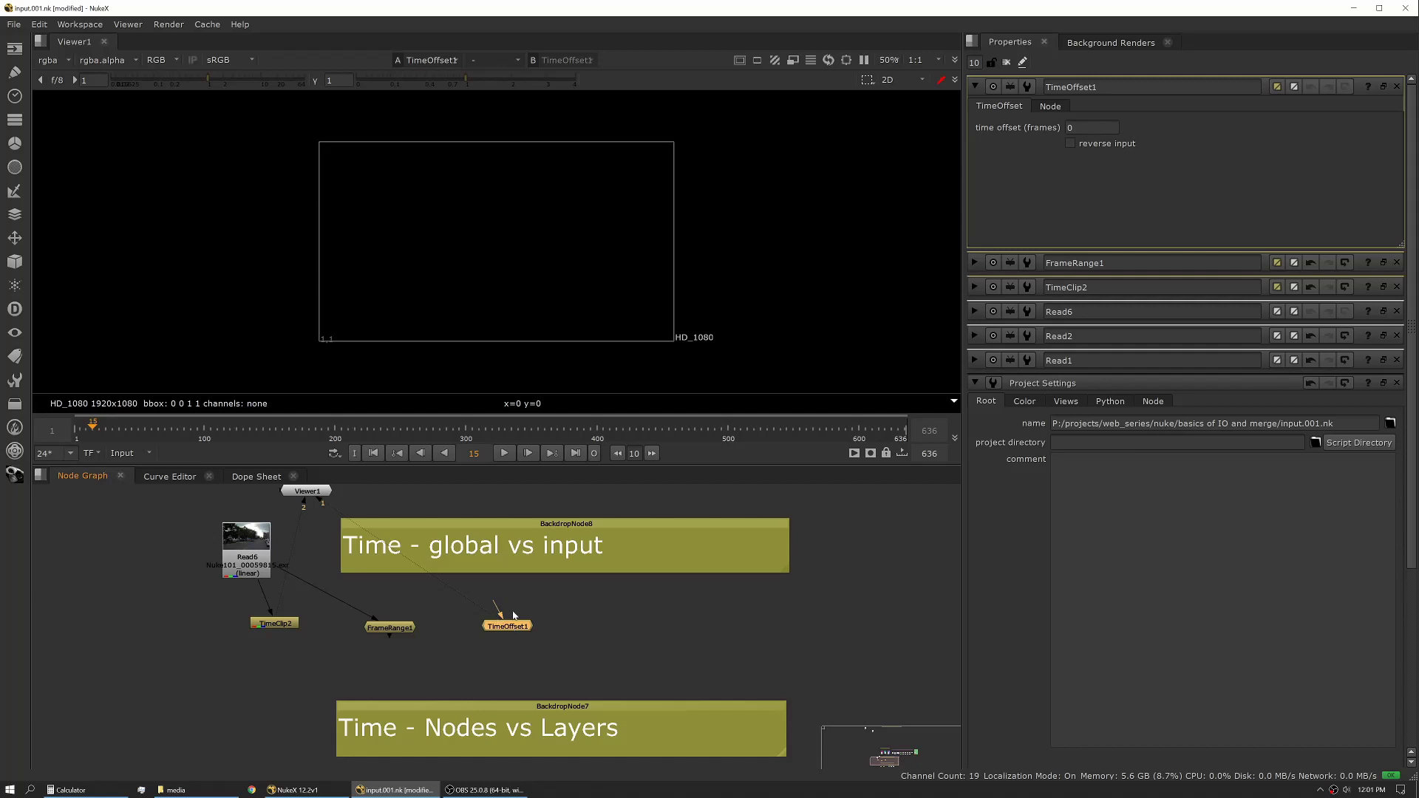
- Open the Read1 mp4 node's properties and dock the Dope Sheet above the Node Graph, framed on the clip
scroll(514, 615, down, 5)
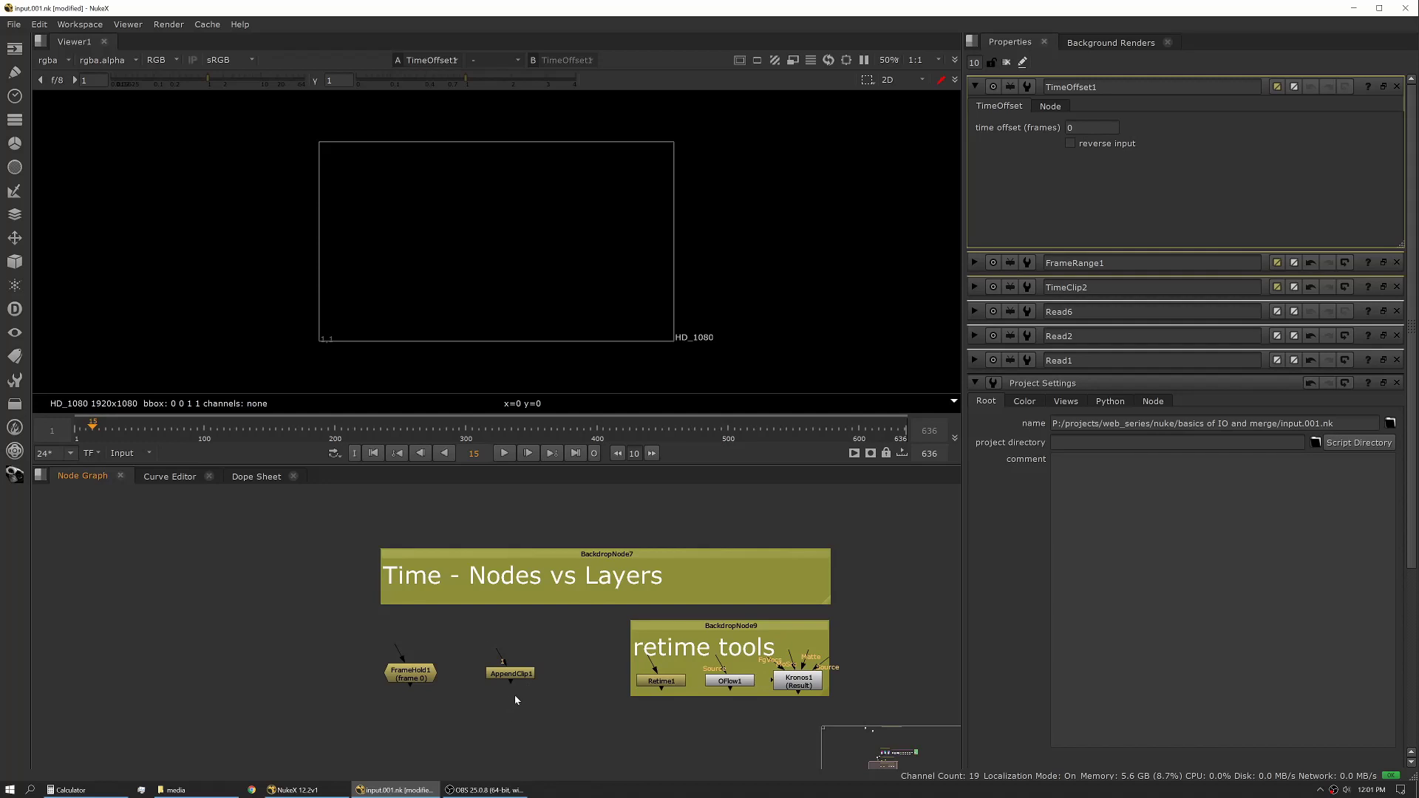
middle_drag(456, 517, 460, 662)
double_click(460, 575)
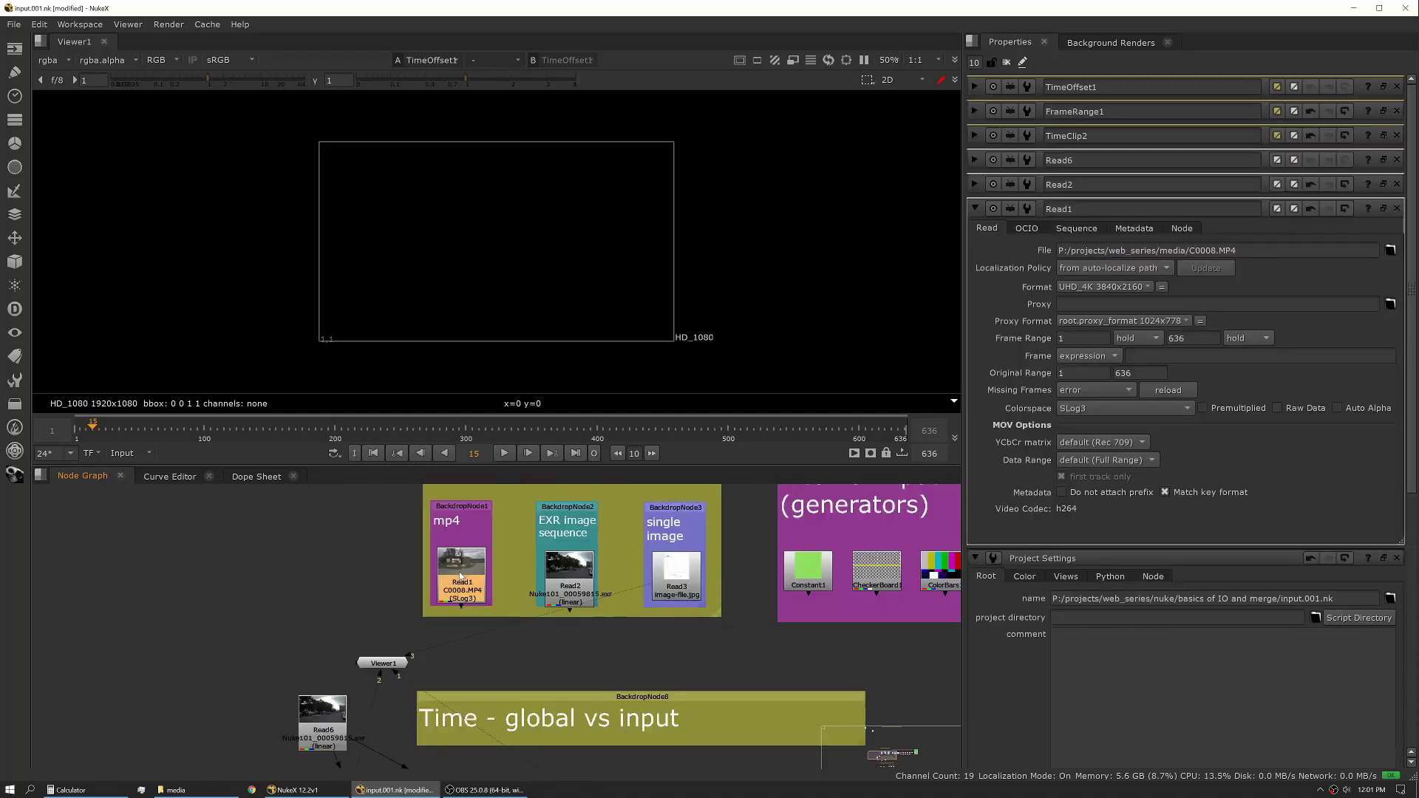
click(256, 477)
ctrl+drag(256, 477, 288, 252)
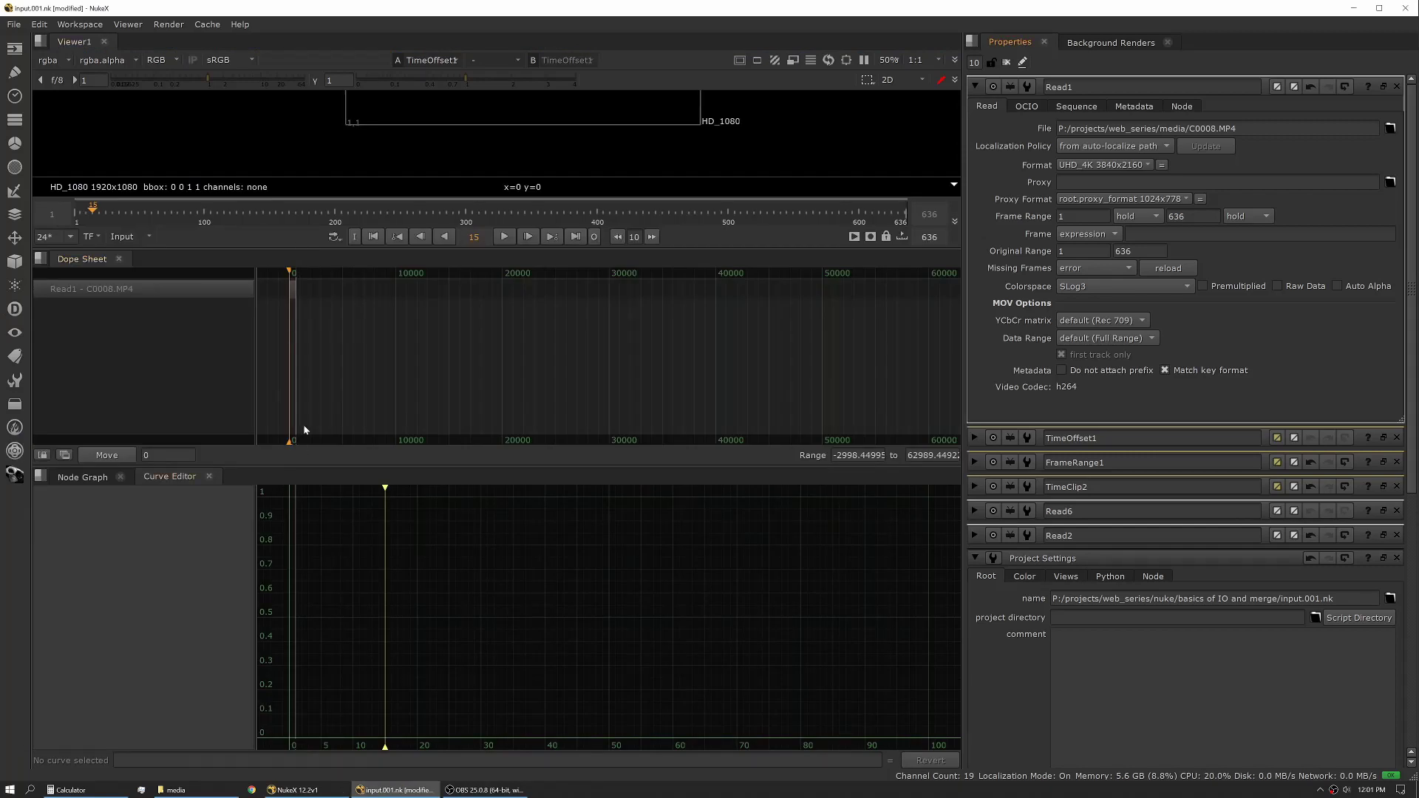
key(f)
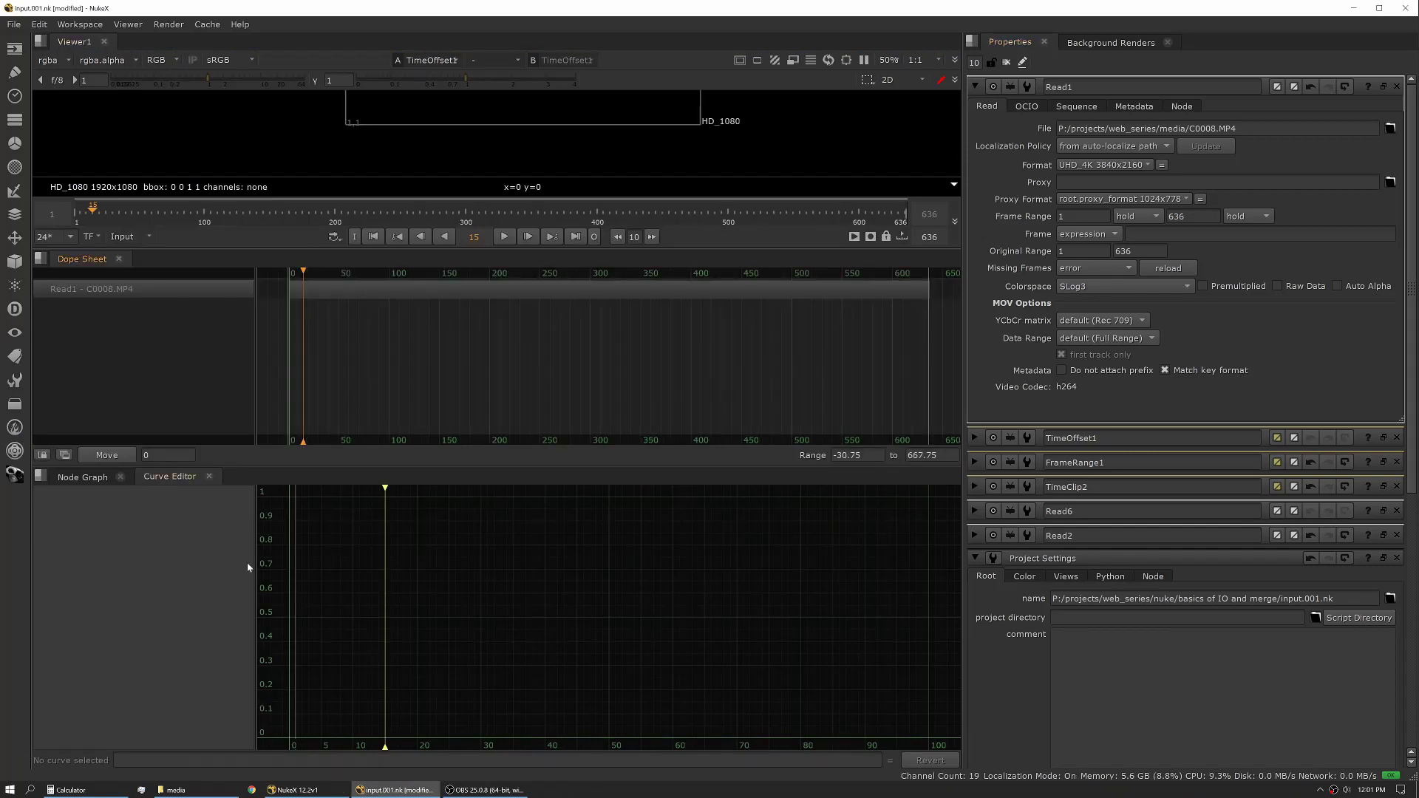
click(82, 478)
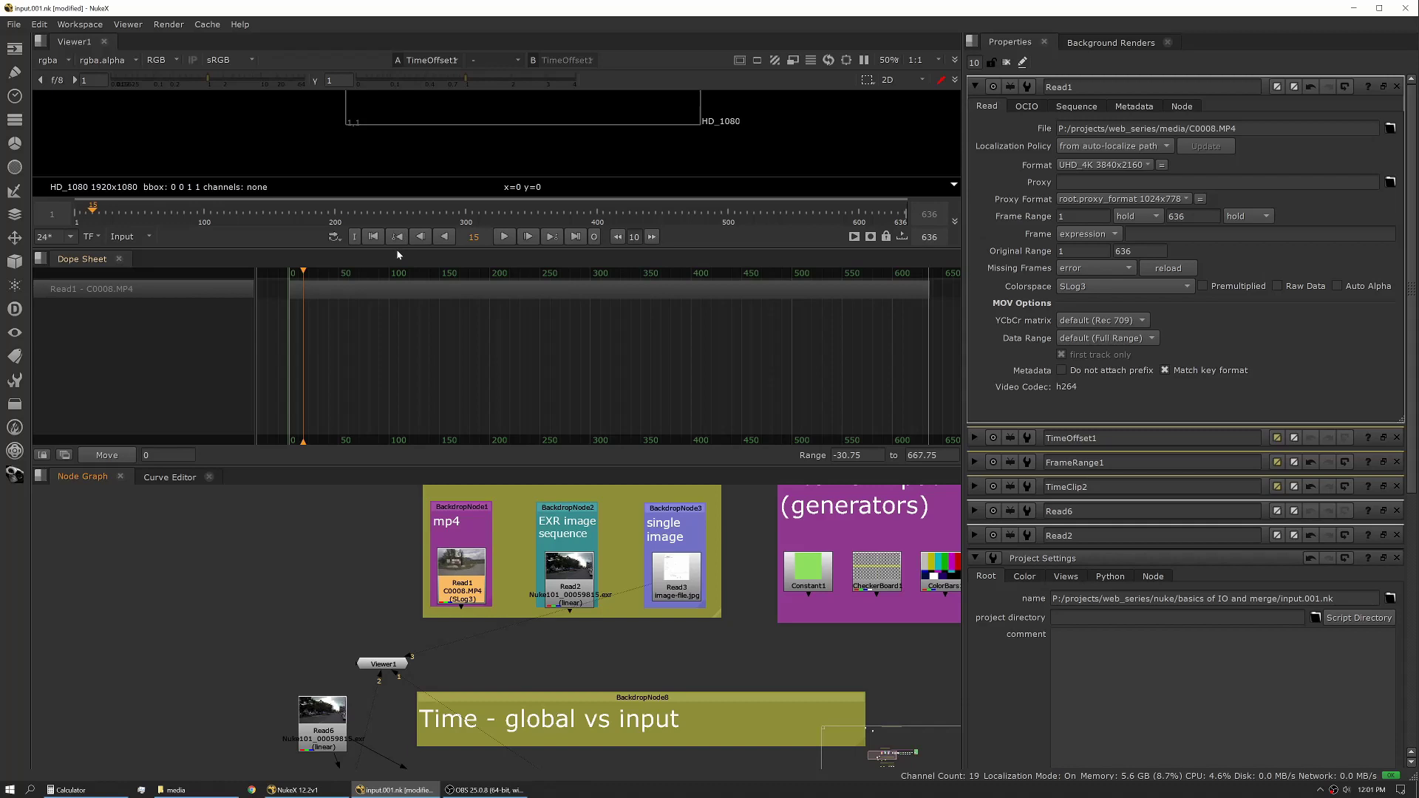
- Slide the Read1 clip in the Dope Sheet to a frame offset of -49
click(446, 292)
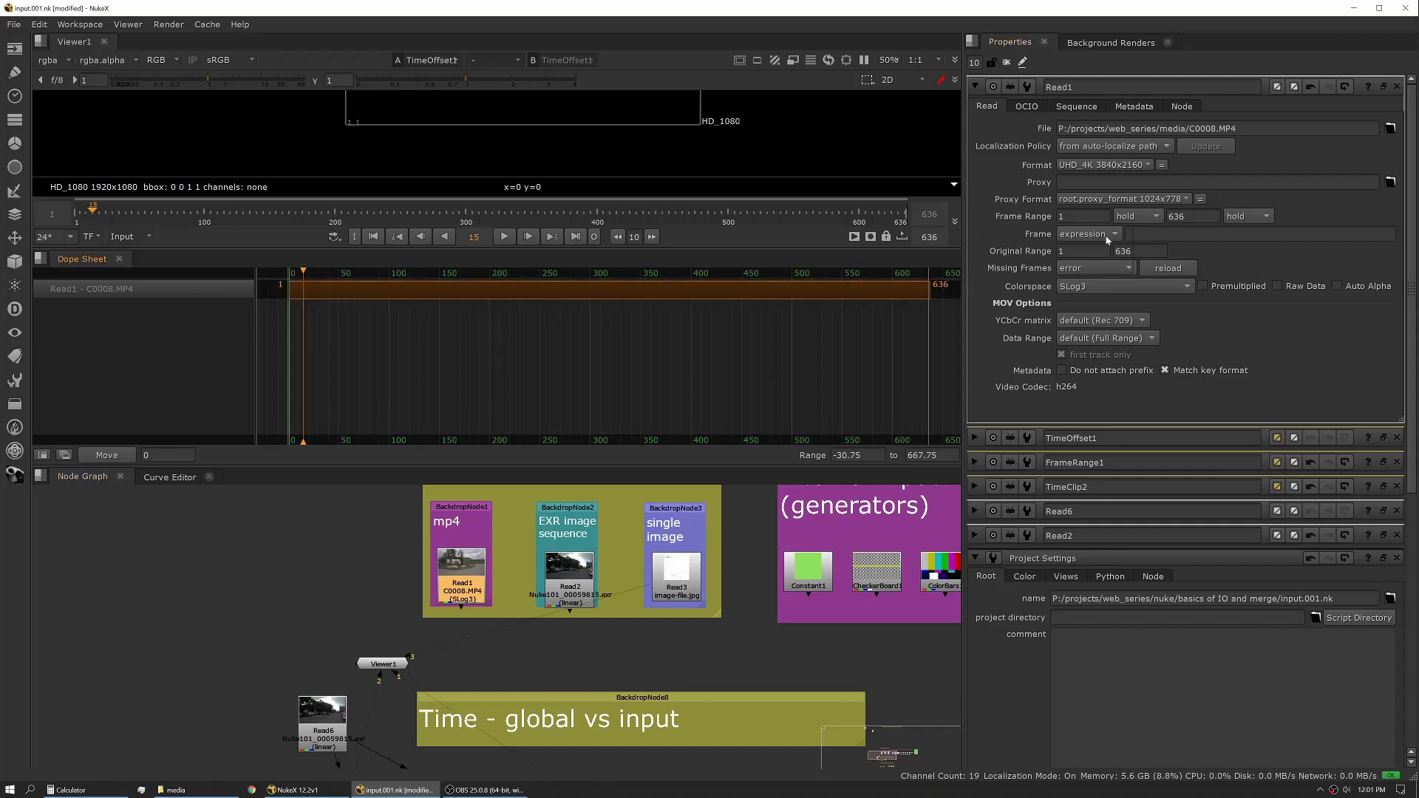
click(1088, 234)
click(959, 337)
drag(338, 290, 465, 300)
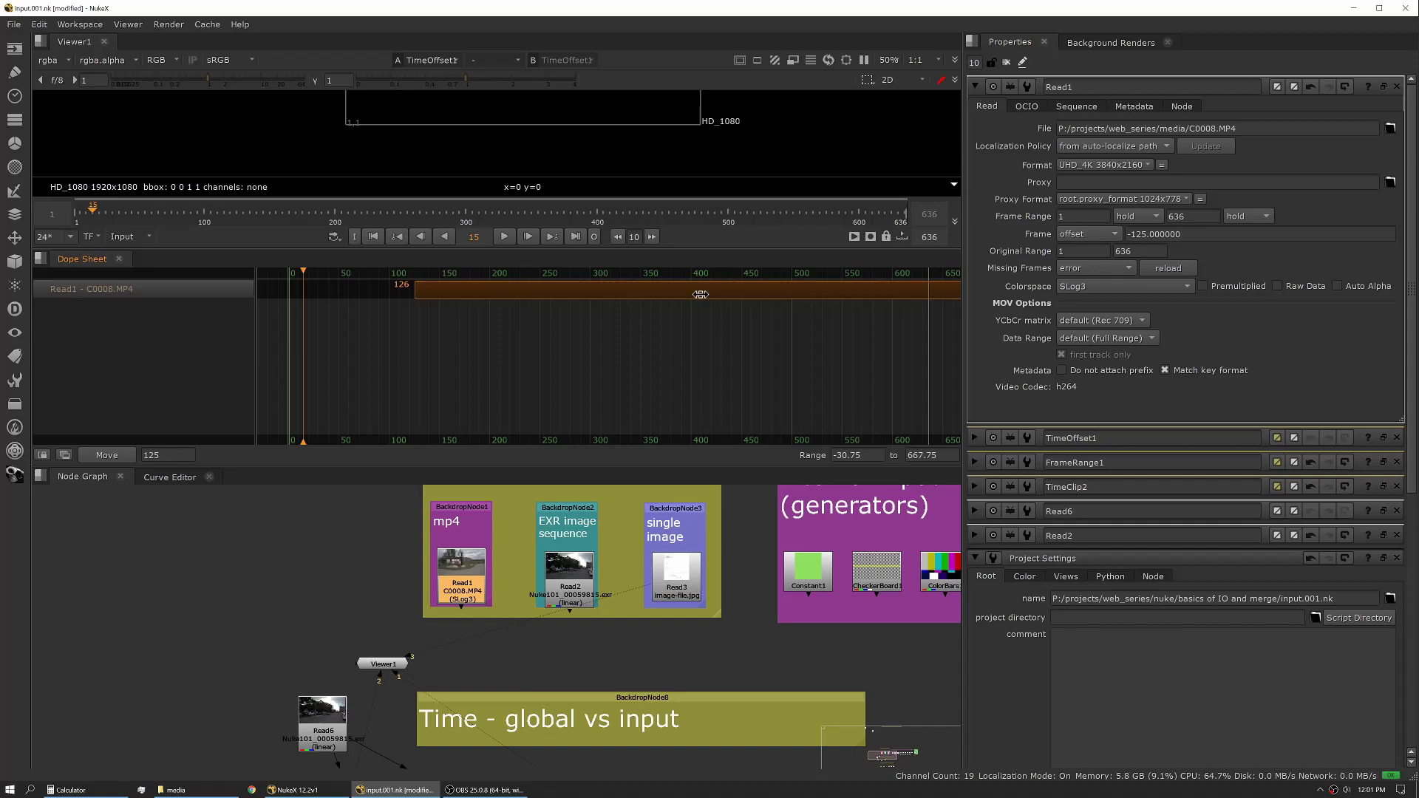
drag(610, 299, 534, 295)
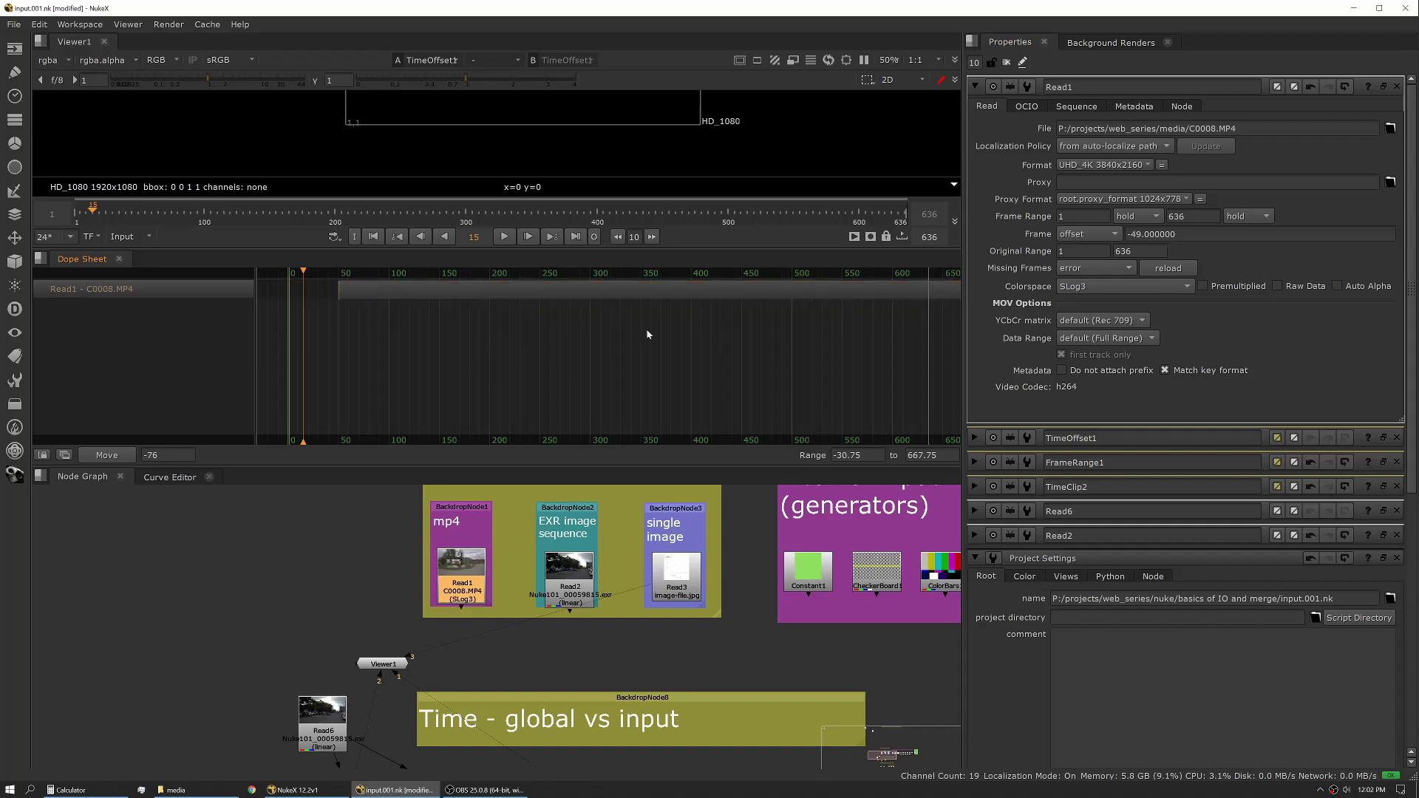
- Trim the Read1 clip in the Dope Sheet to frames 142–369 and slide it to an offset of 40
middle_drag(678, 348, 427, 347)
drag(731, 294, 455, 314)
middle_drag(455, 314, 733, 314)
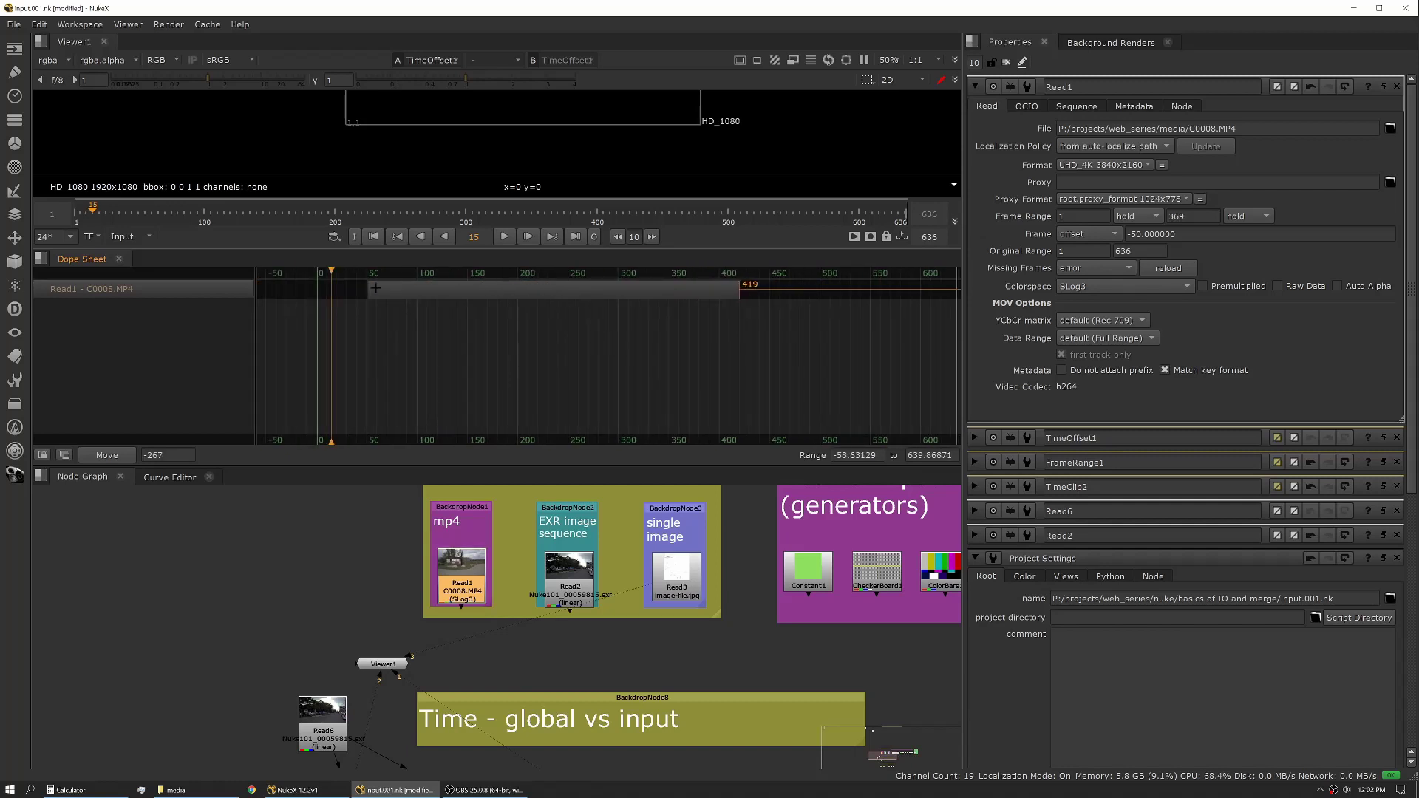
drag(370, 288, 509, 290)
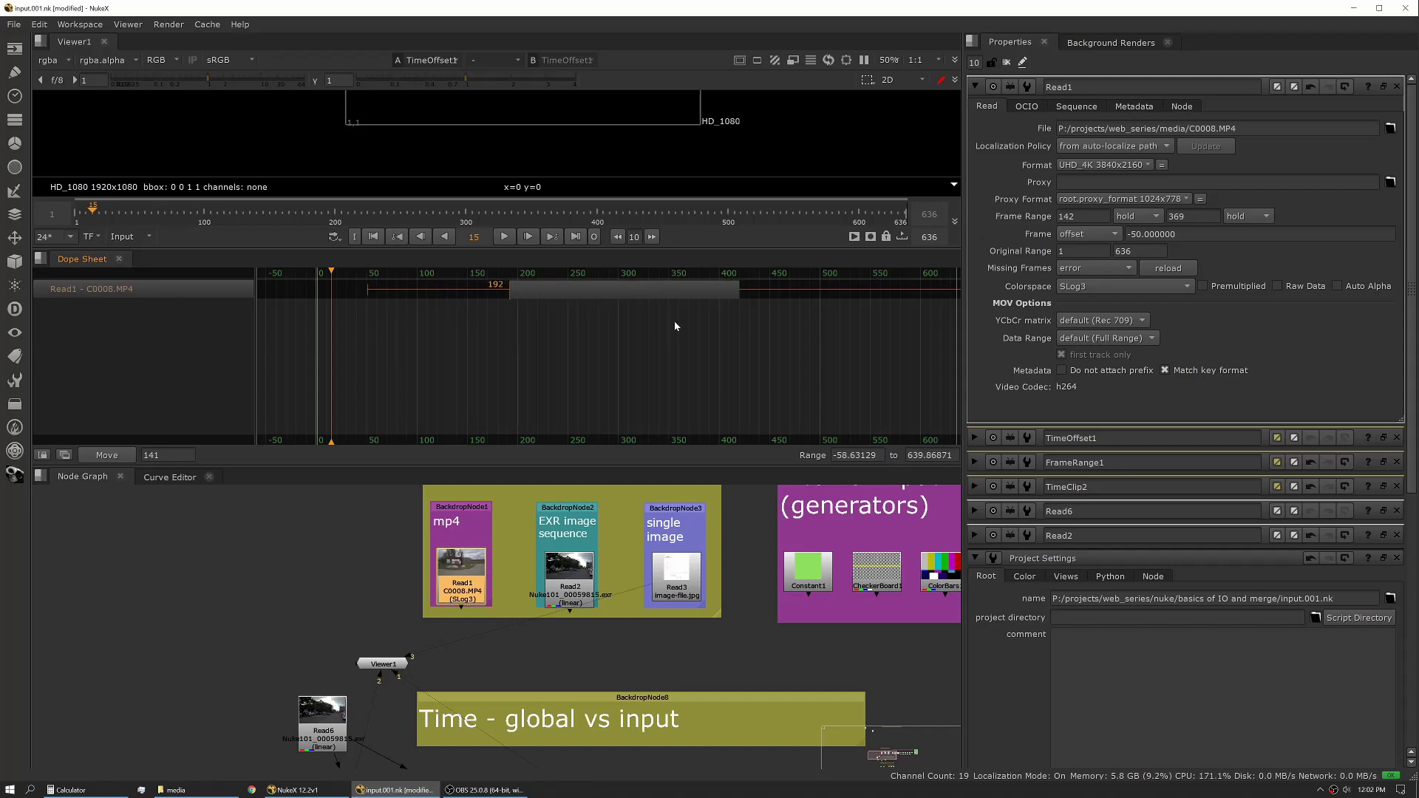
drag(638, 294, 556, 302)
- Slide the Read2 EXR sequence in the Dope Sheet to an offset of 69 and display Read1 alongside it
double_click(565, 518)
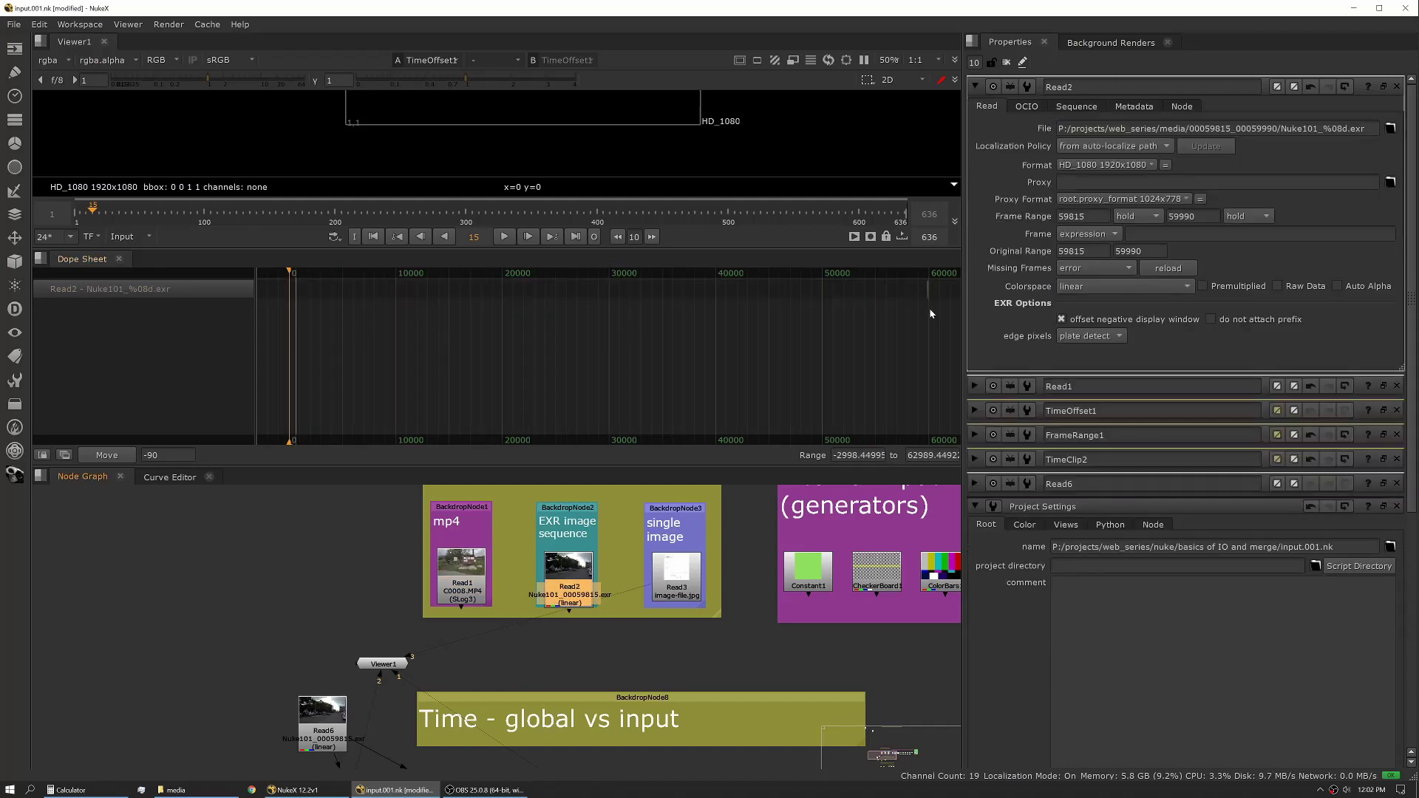
key(f)
drag(731, 289, 533, 289)
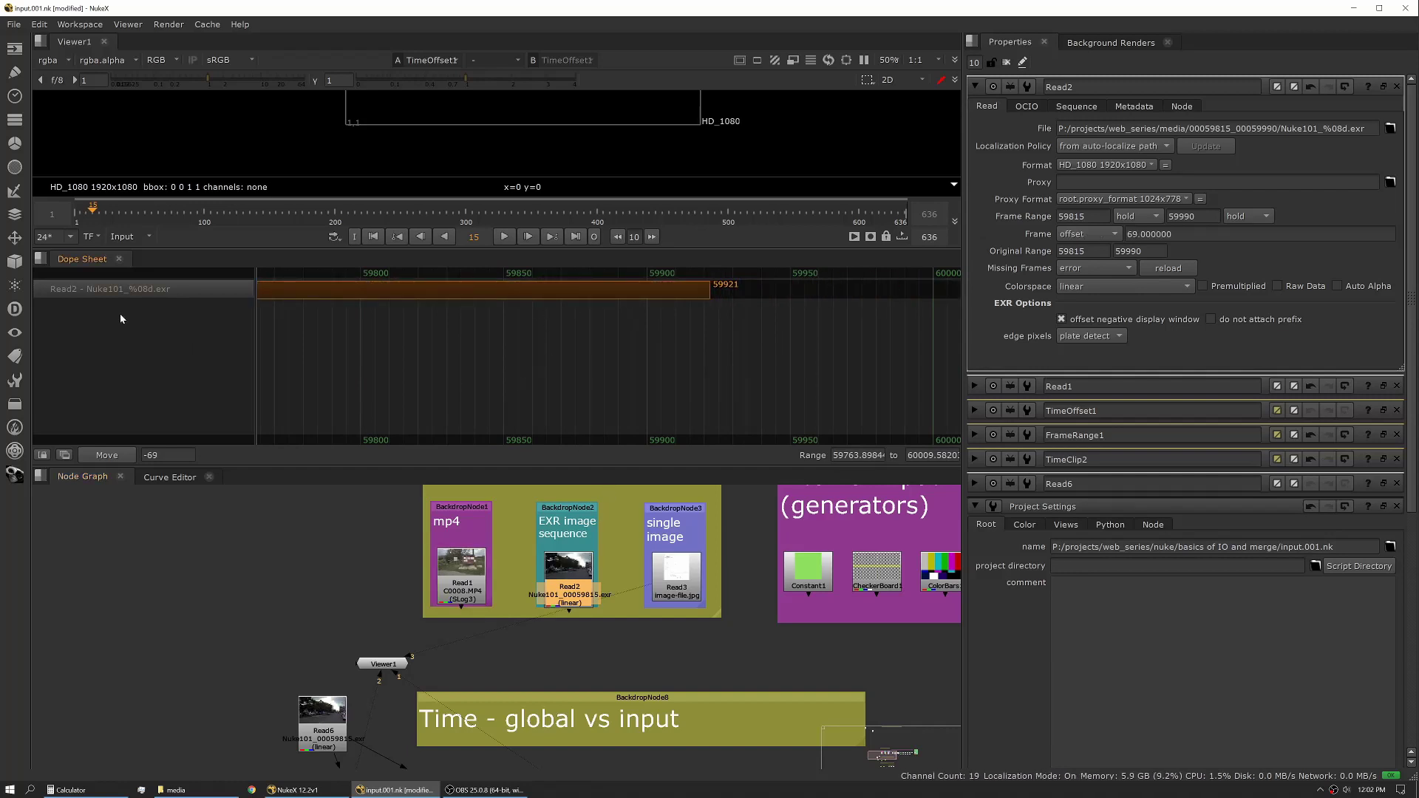
double_click(462, 581)
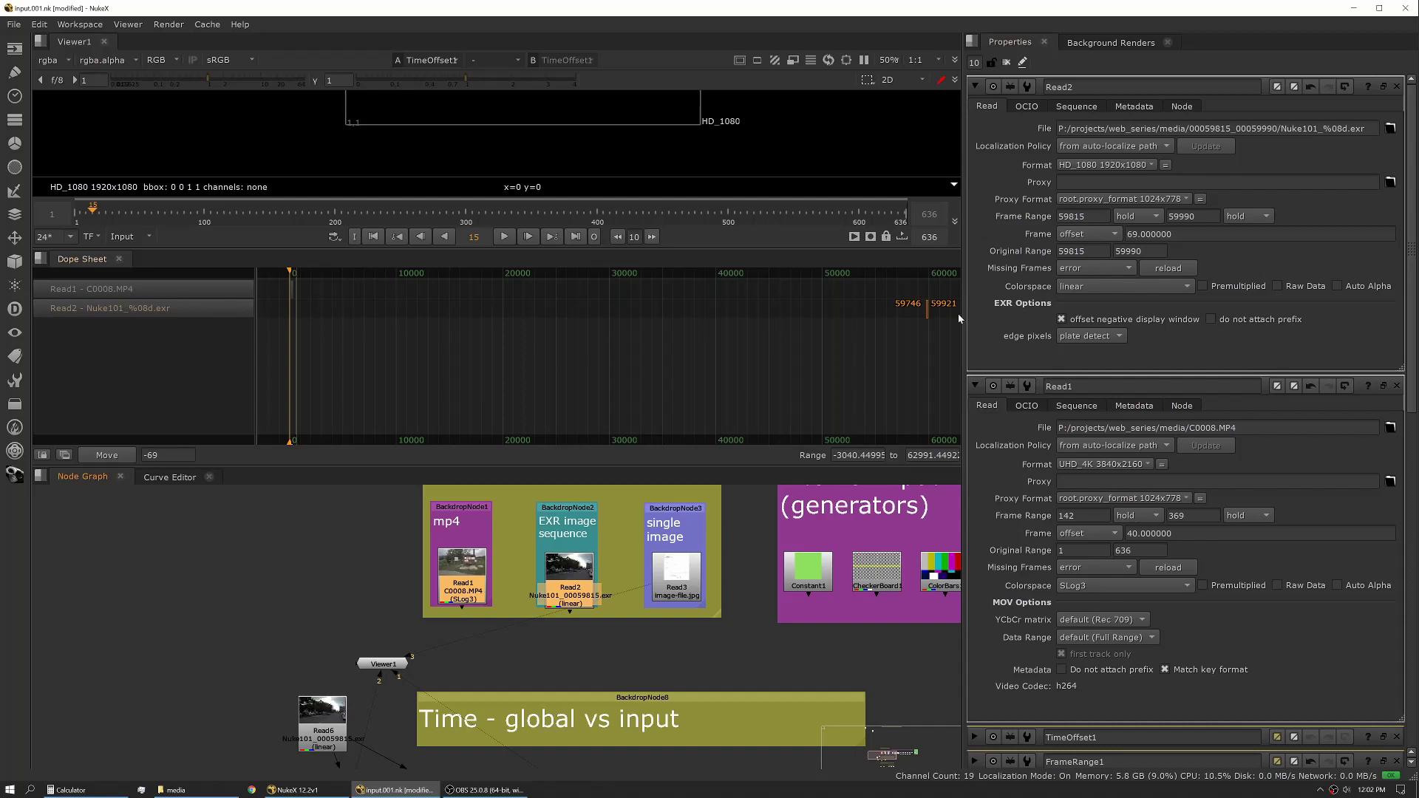
- Slide the Read2 EXR sequence in the Dope Sheet to an offset of 59712, starting level with the Read1 clip
drag(929, 314, 284, 325)
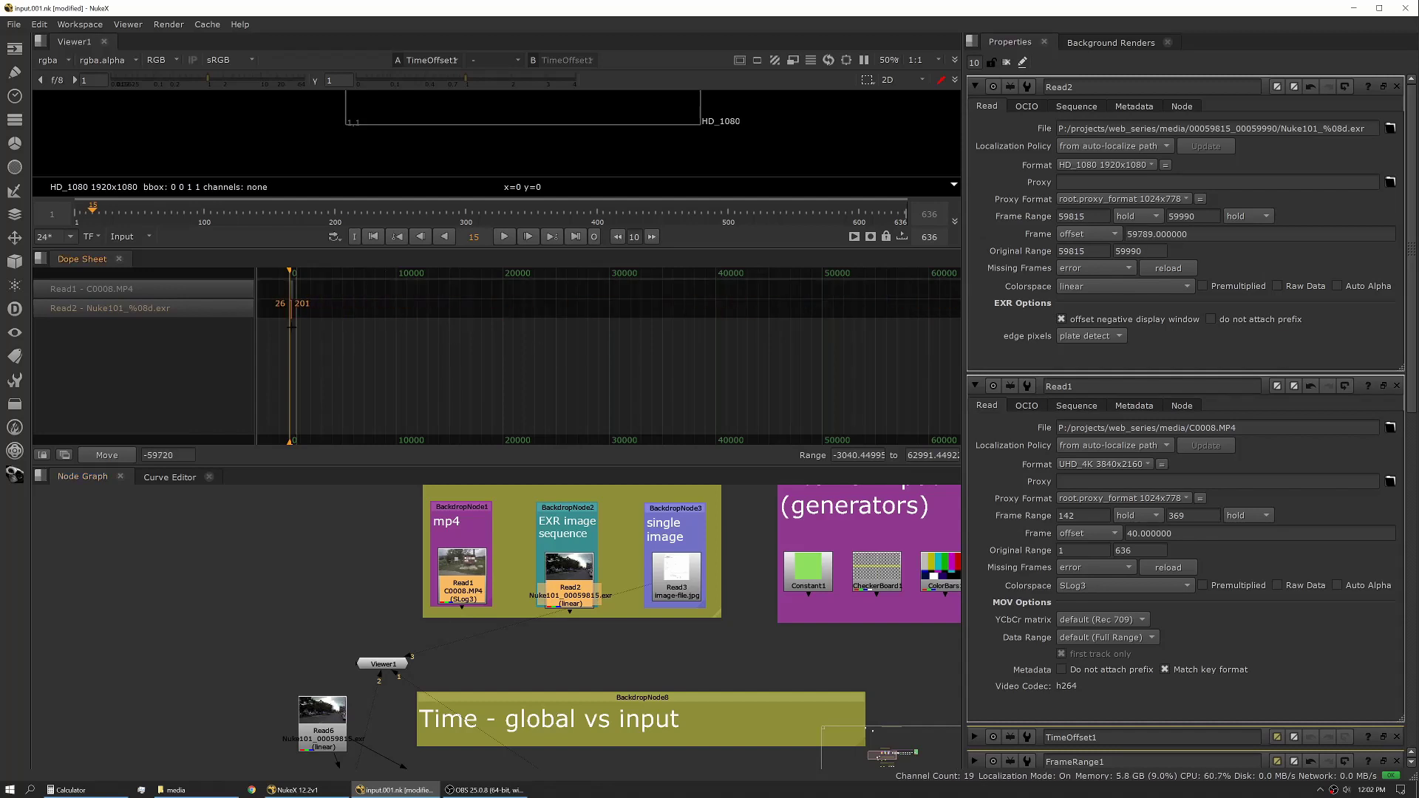
click(469, 379)
key(f)
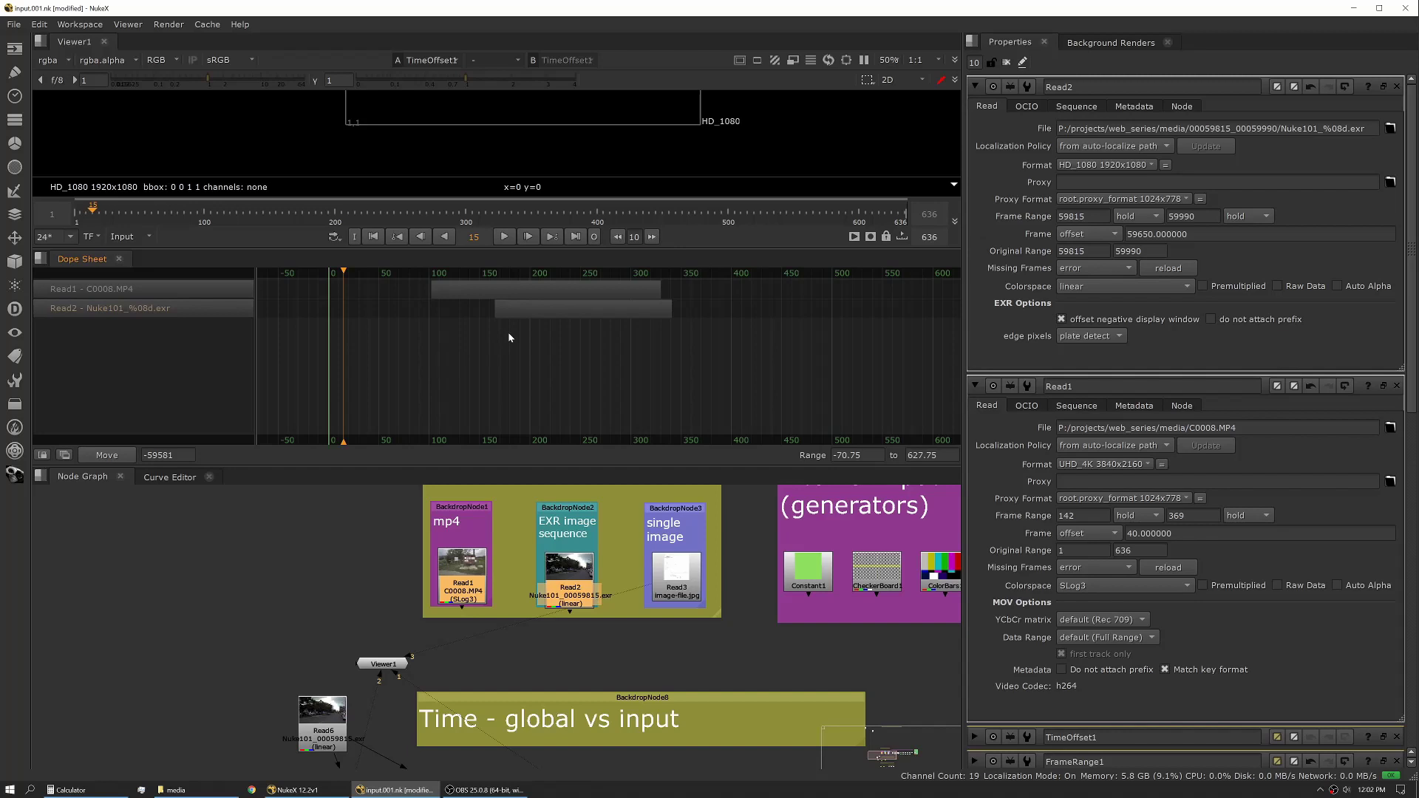
drag(541, 312, 477, 312)
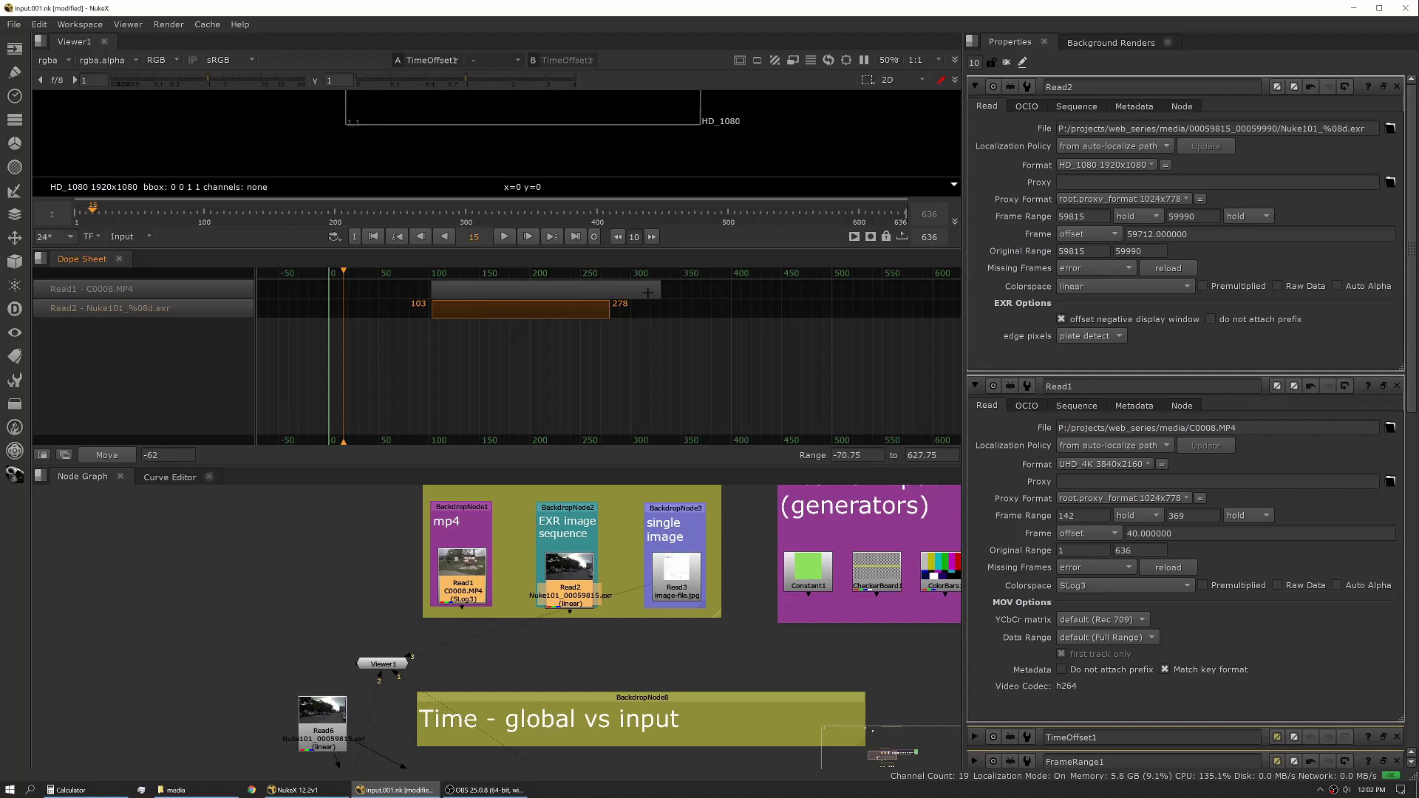
- Trim the end of the Read1 clip in the Dope Sheet to frame 346 and slide the clip to an offset of 60
drag(660, 291, 631, 293)
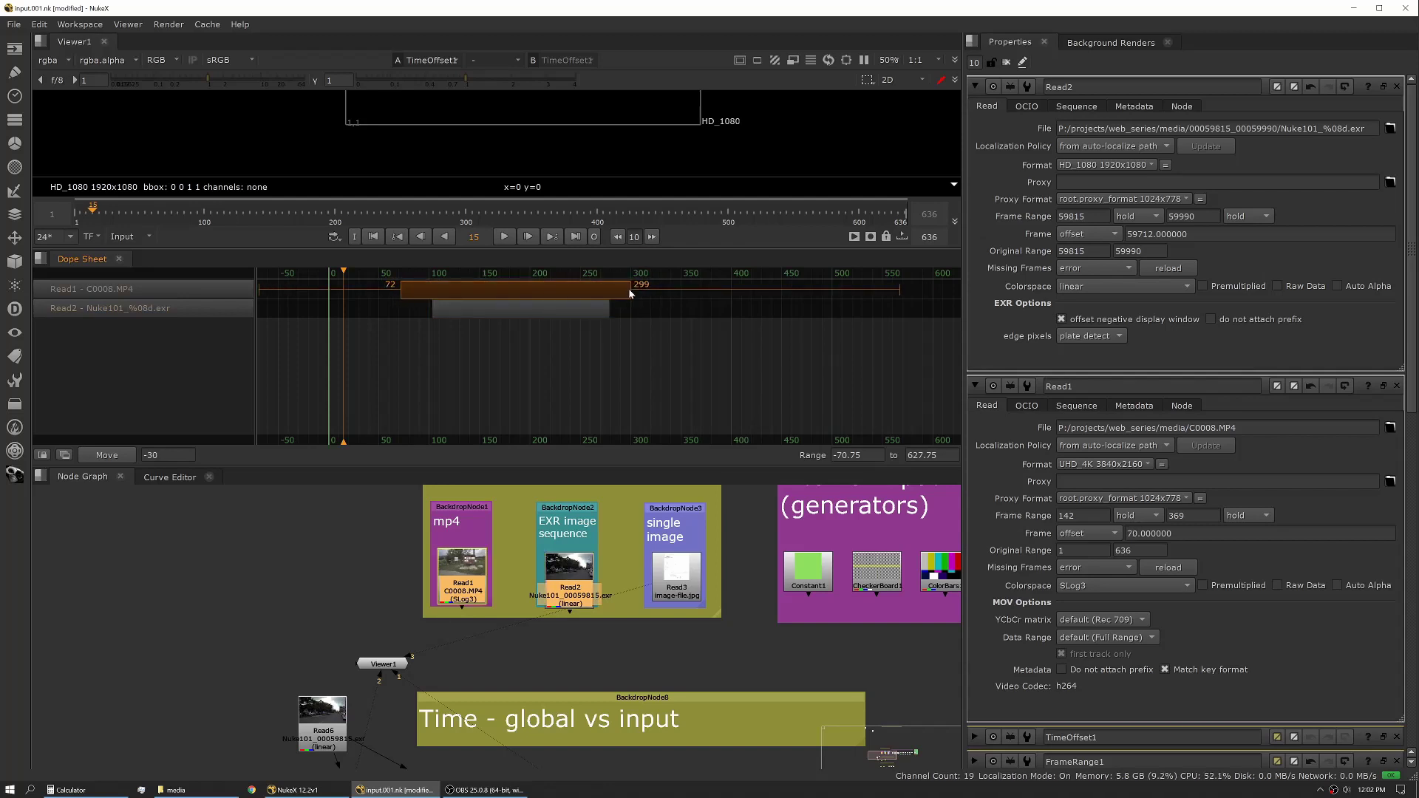
drag(631, 294, 608, 294)
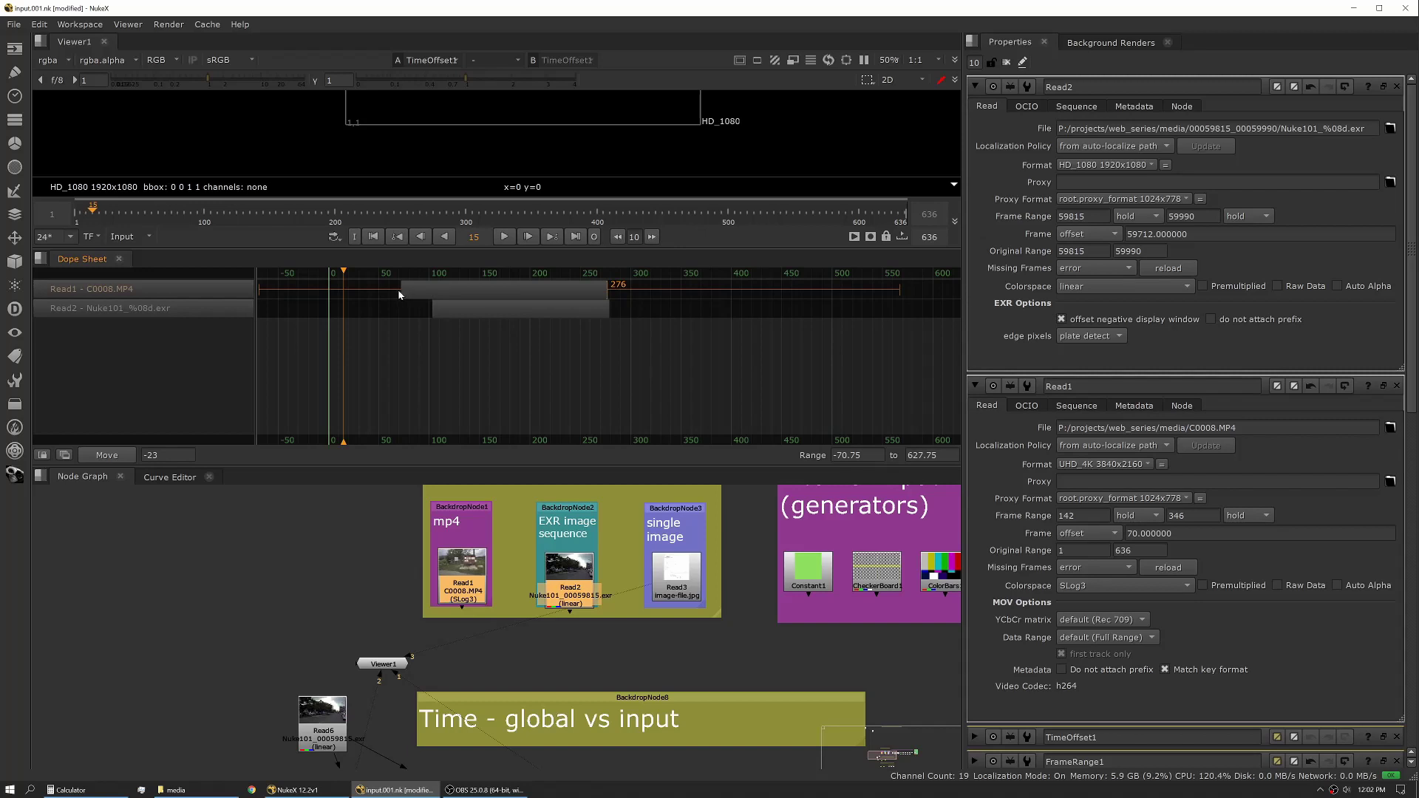
drag(399, 295, 411, 295)
click(700, 407)
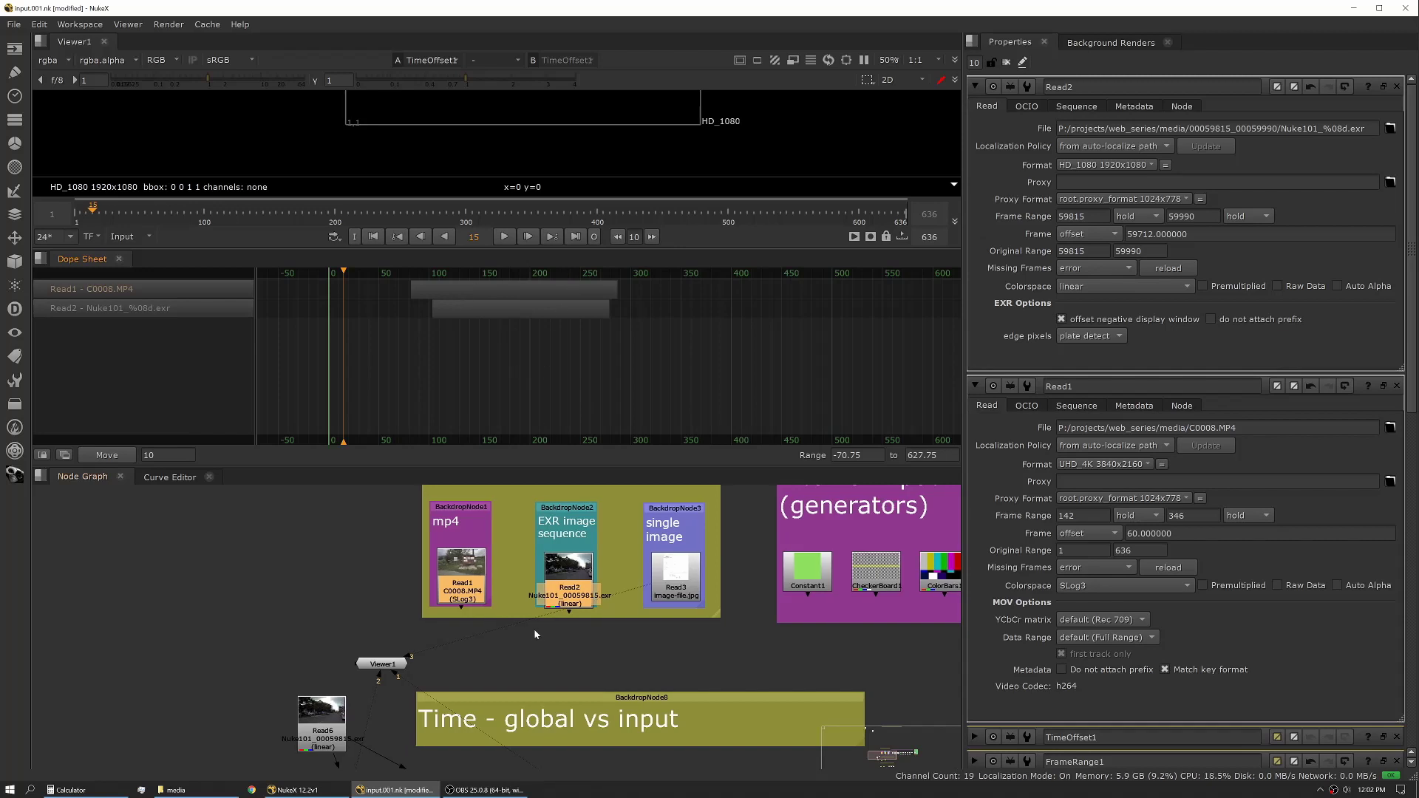
- Move the FrameHold1 node above Viewer1, connect its input to the Read2 EXR sequence and view its output
middle_drag(597, 614, 601, 550)
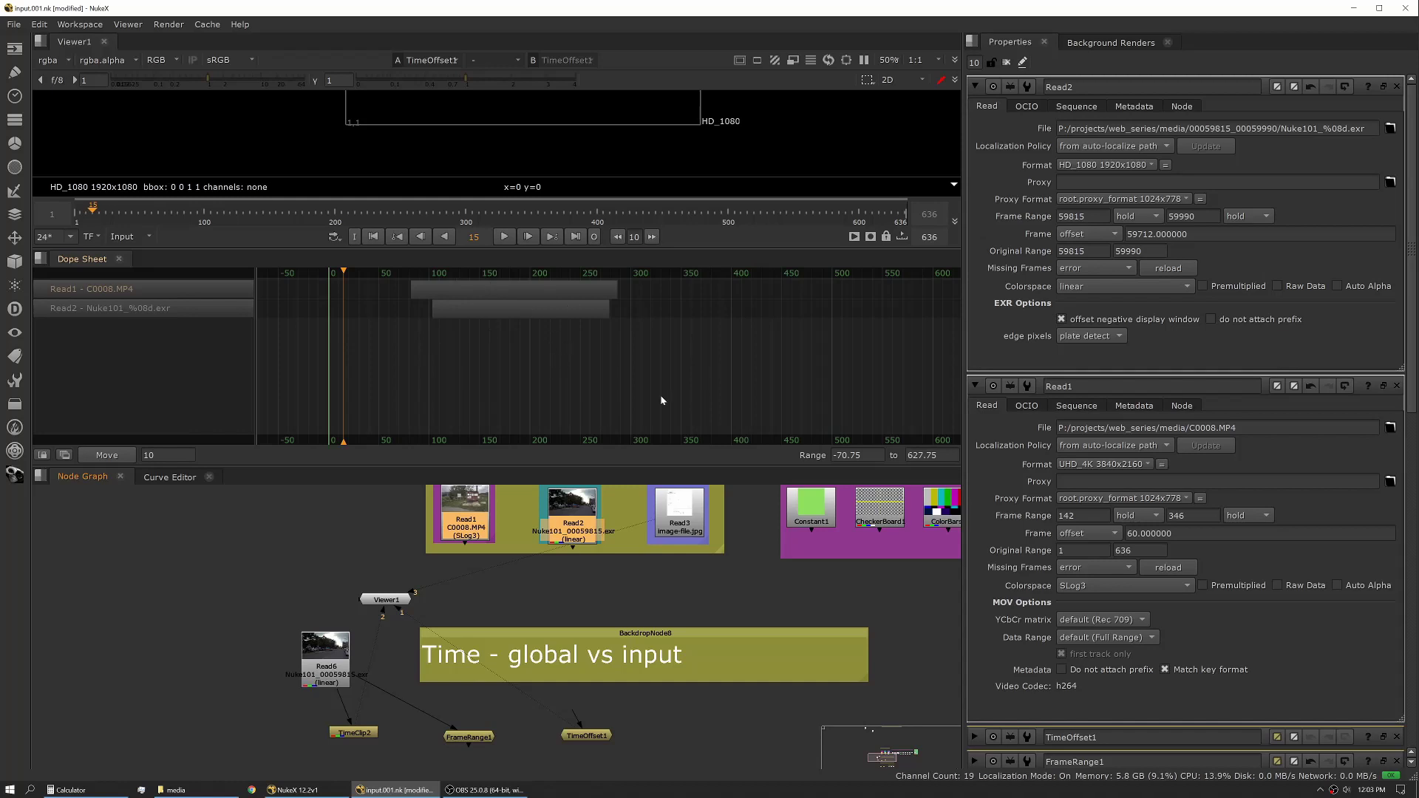
scroll(614, 765, down, 1)
scroll(583, 645, down, 2)
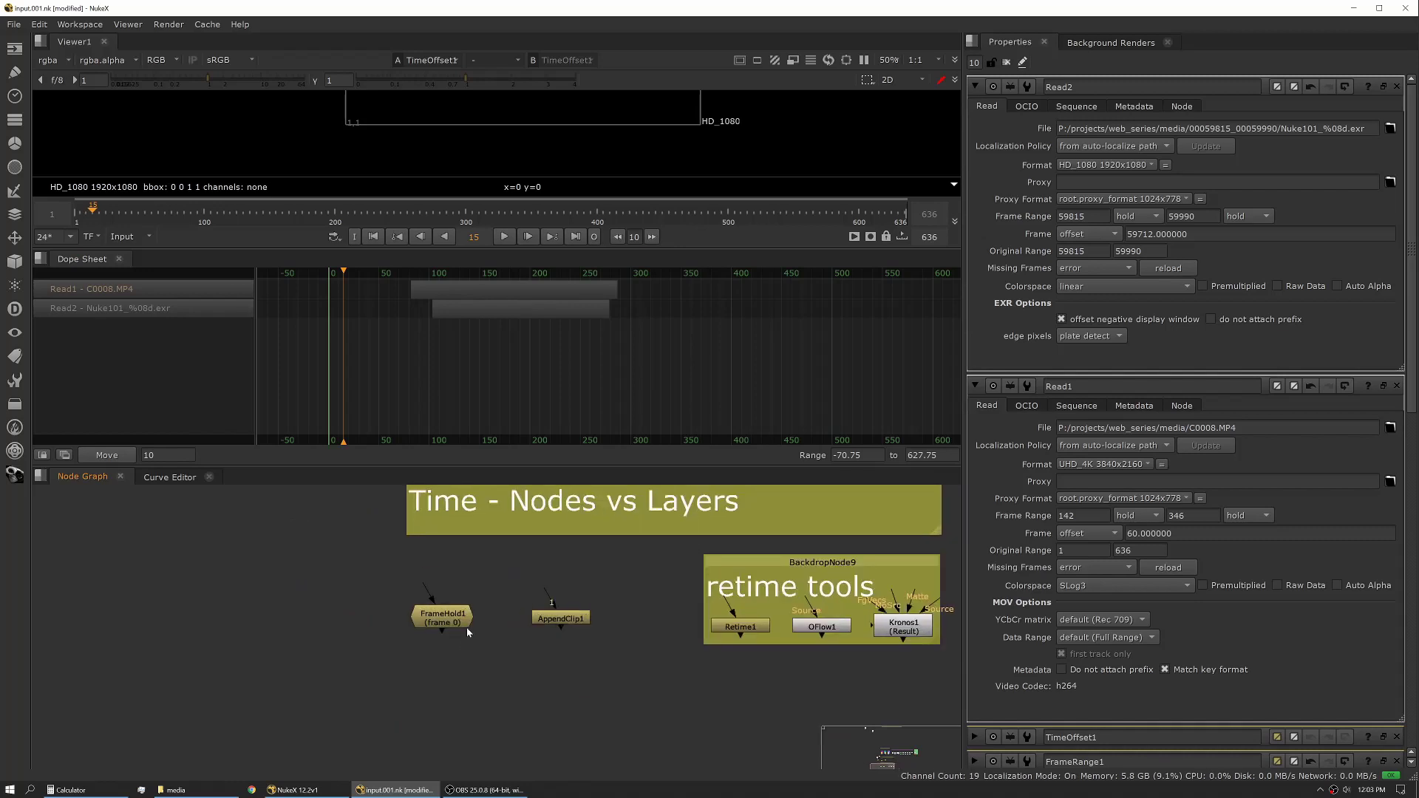
scroll(468, 632, down, 2)
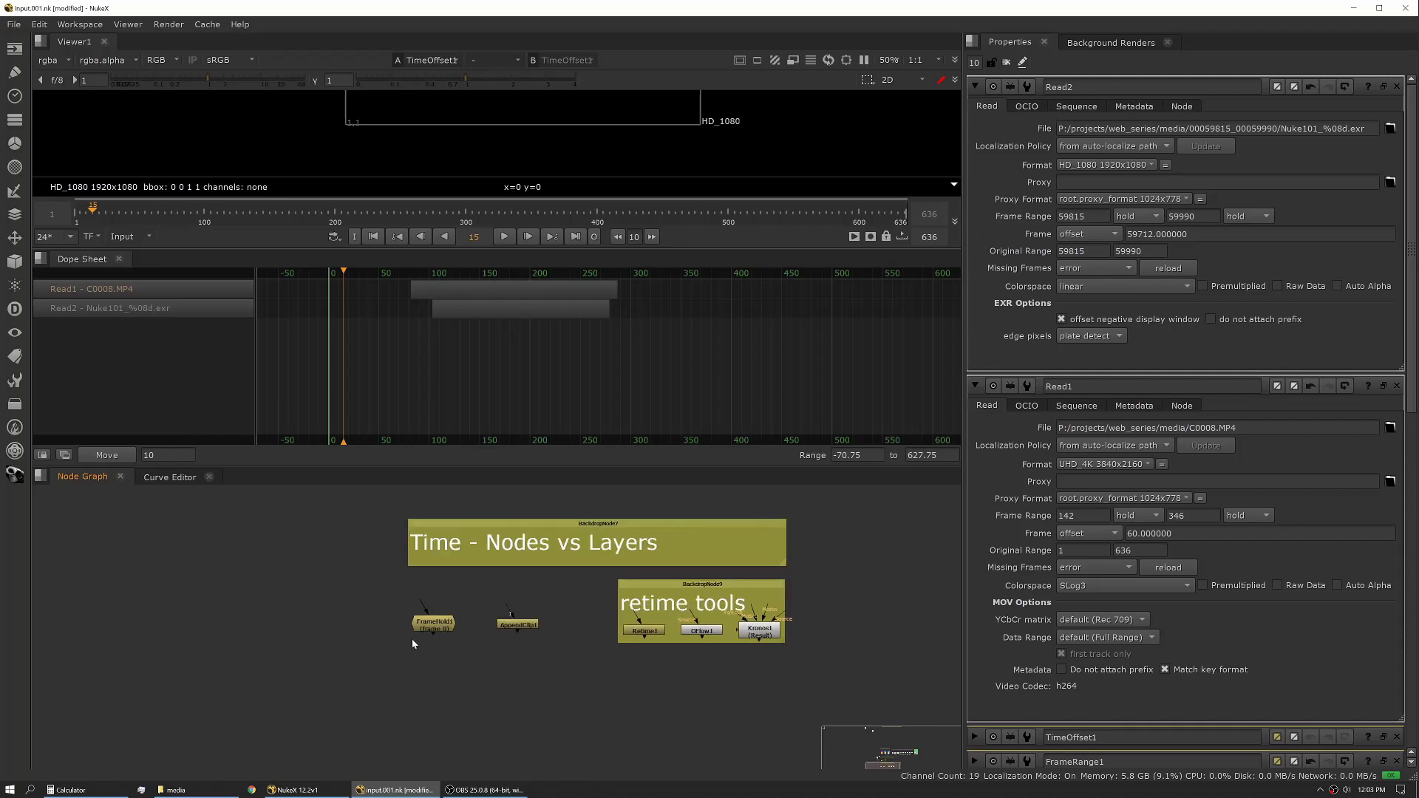
middle_drag(412, 639, 495, 730)
key(s)
middle_drag(489, 584, 486, 715)
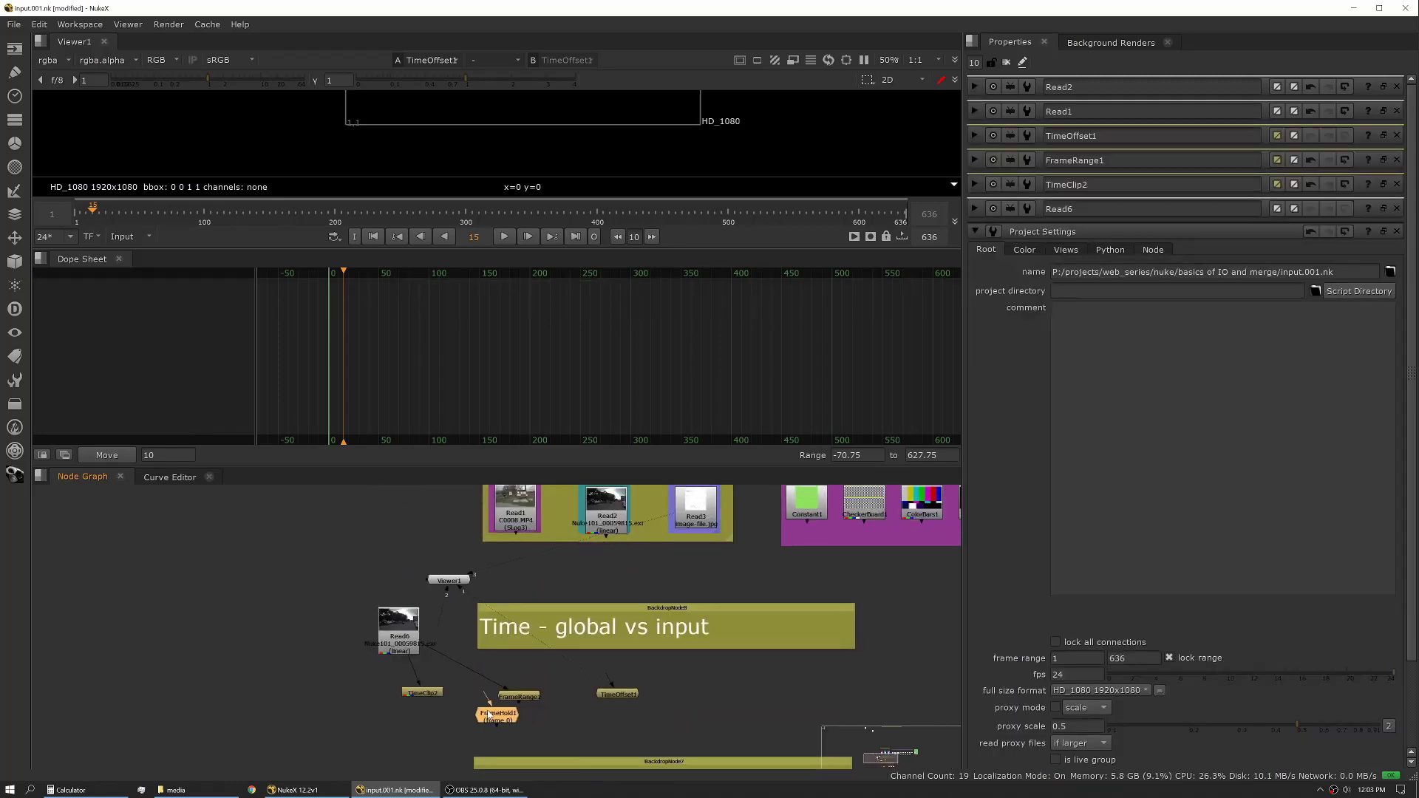
drag(486, 716, 427, 551)
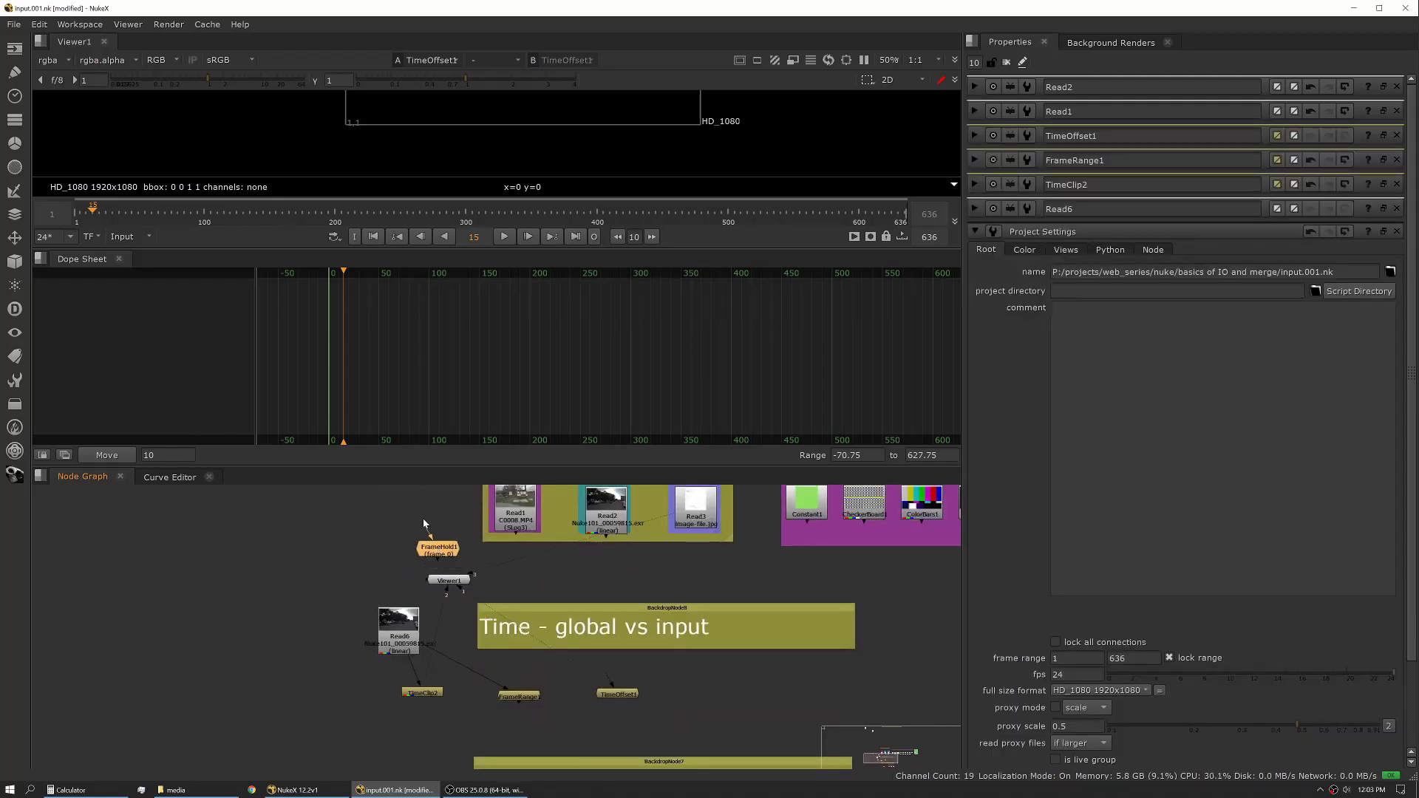
double_click(625, 516)
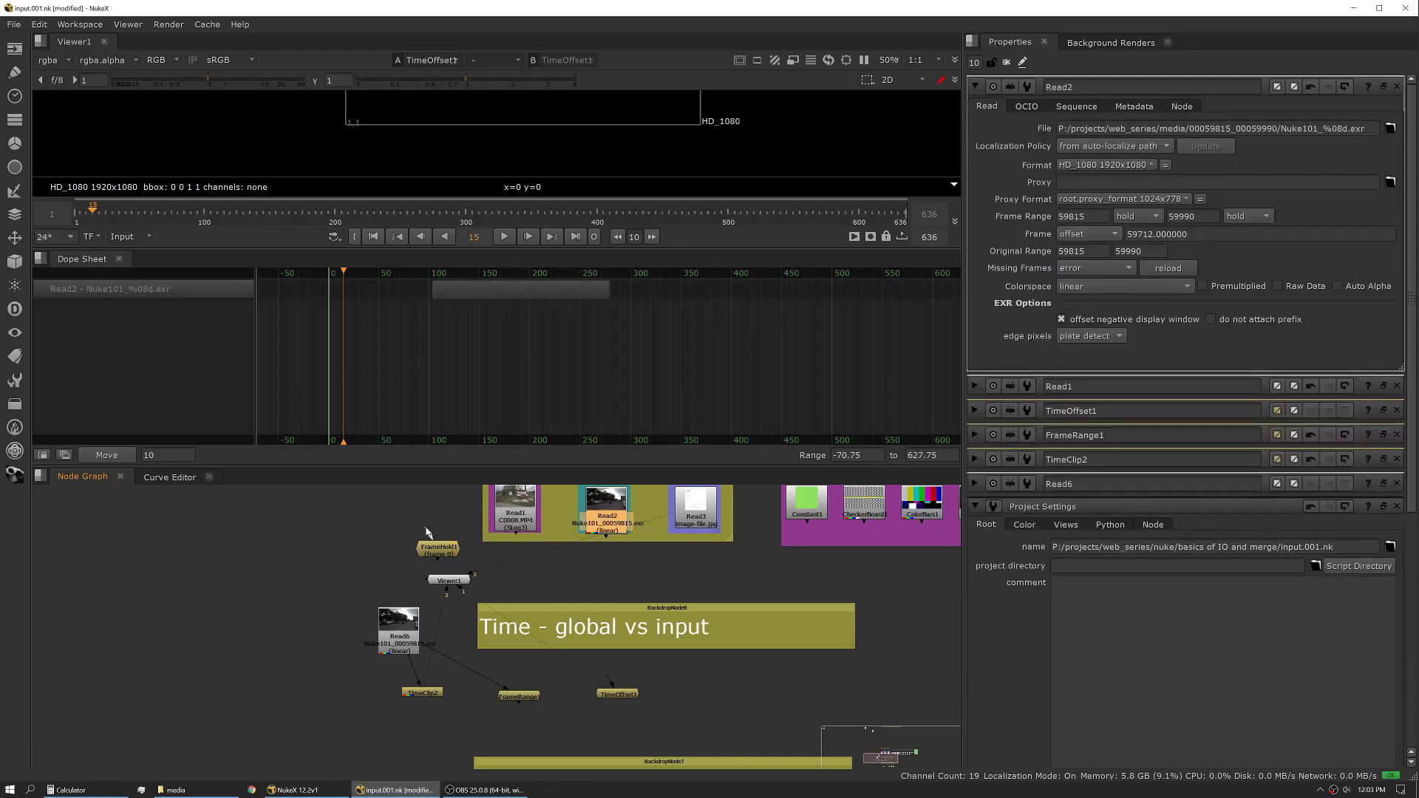
drag(426, 533, 608, 526)
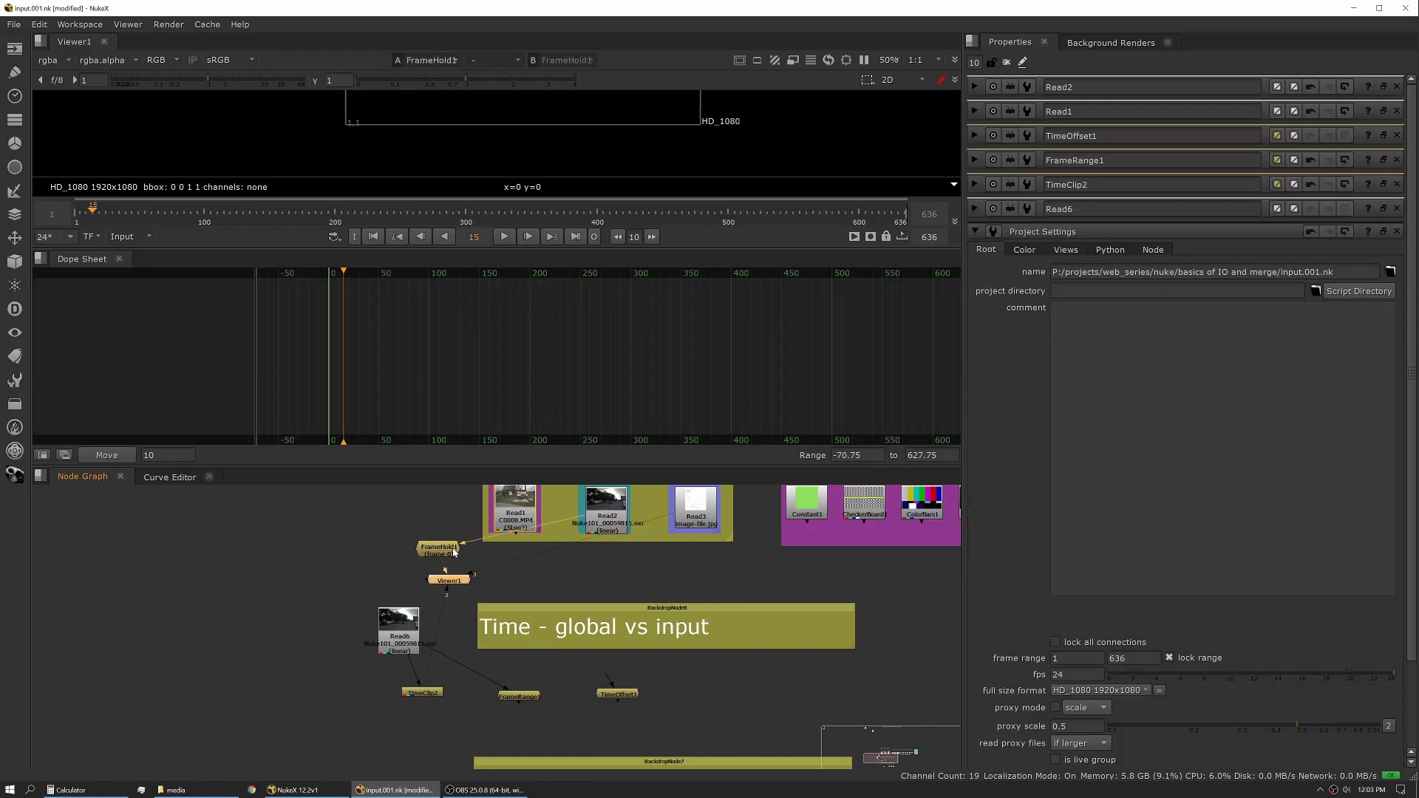
- Set the first frame of the FrameHold1 node to 58960
double_click(440, 549)
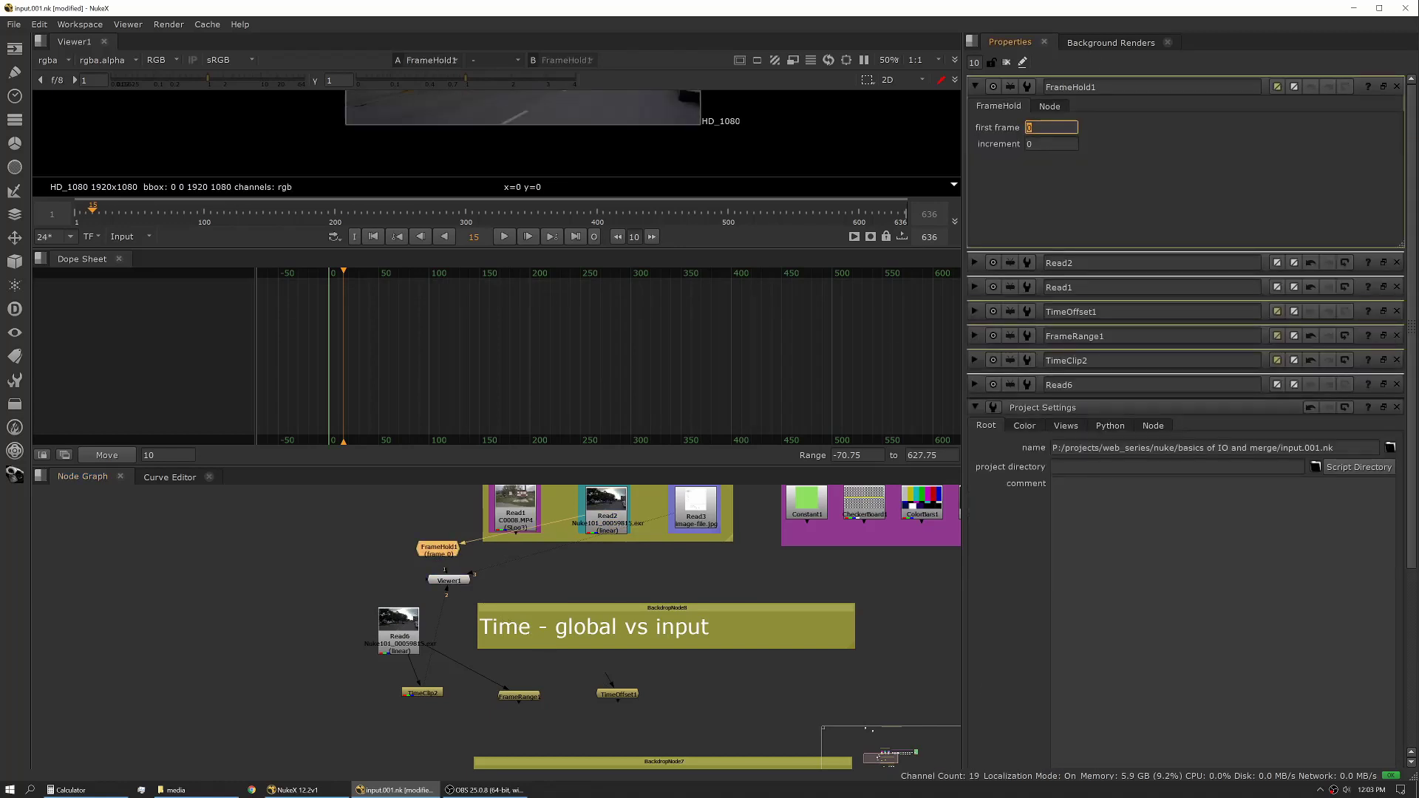
text(58)
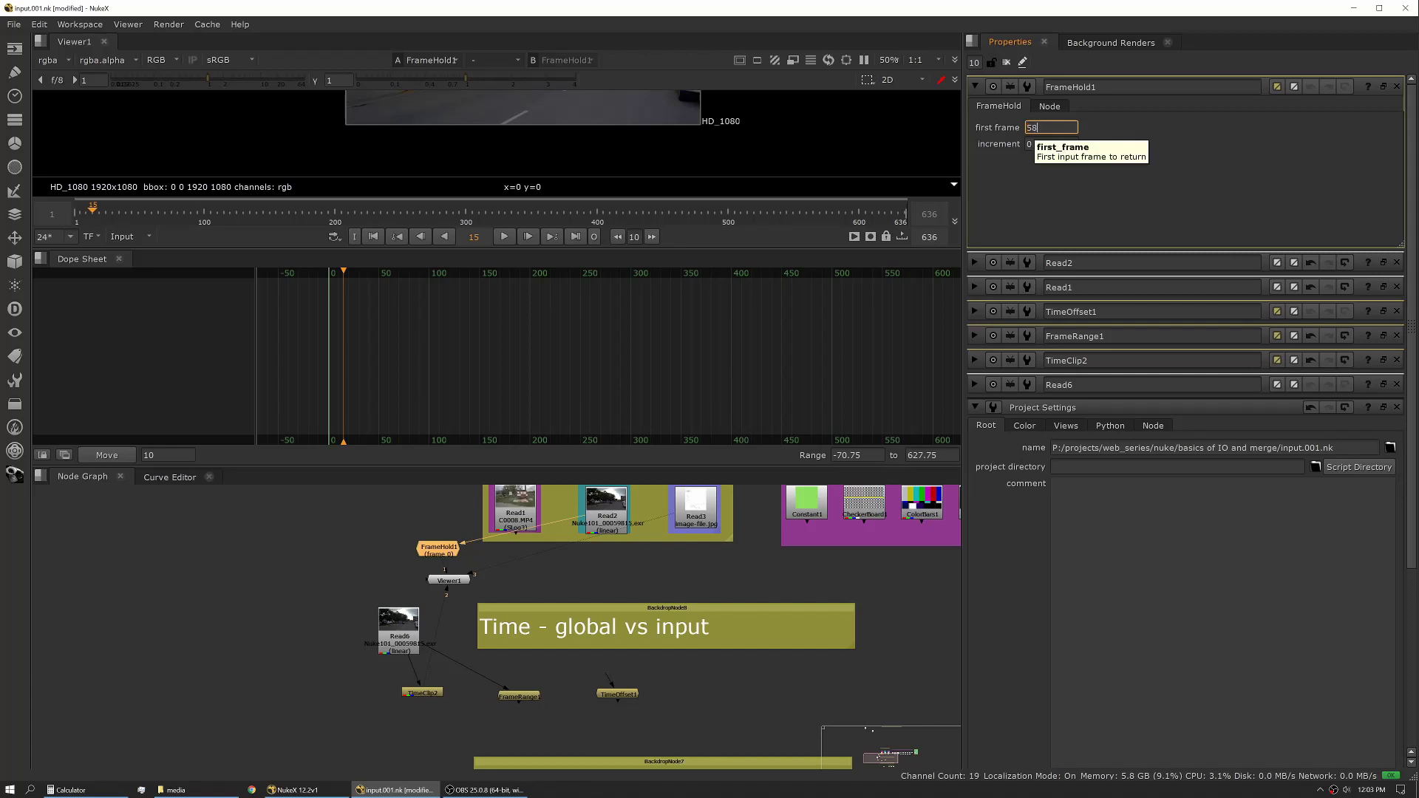
text(960)
key(Return)
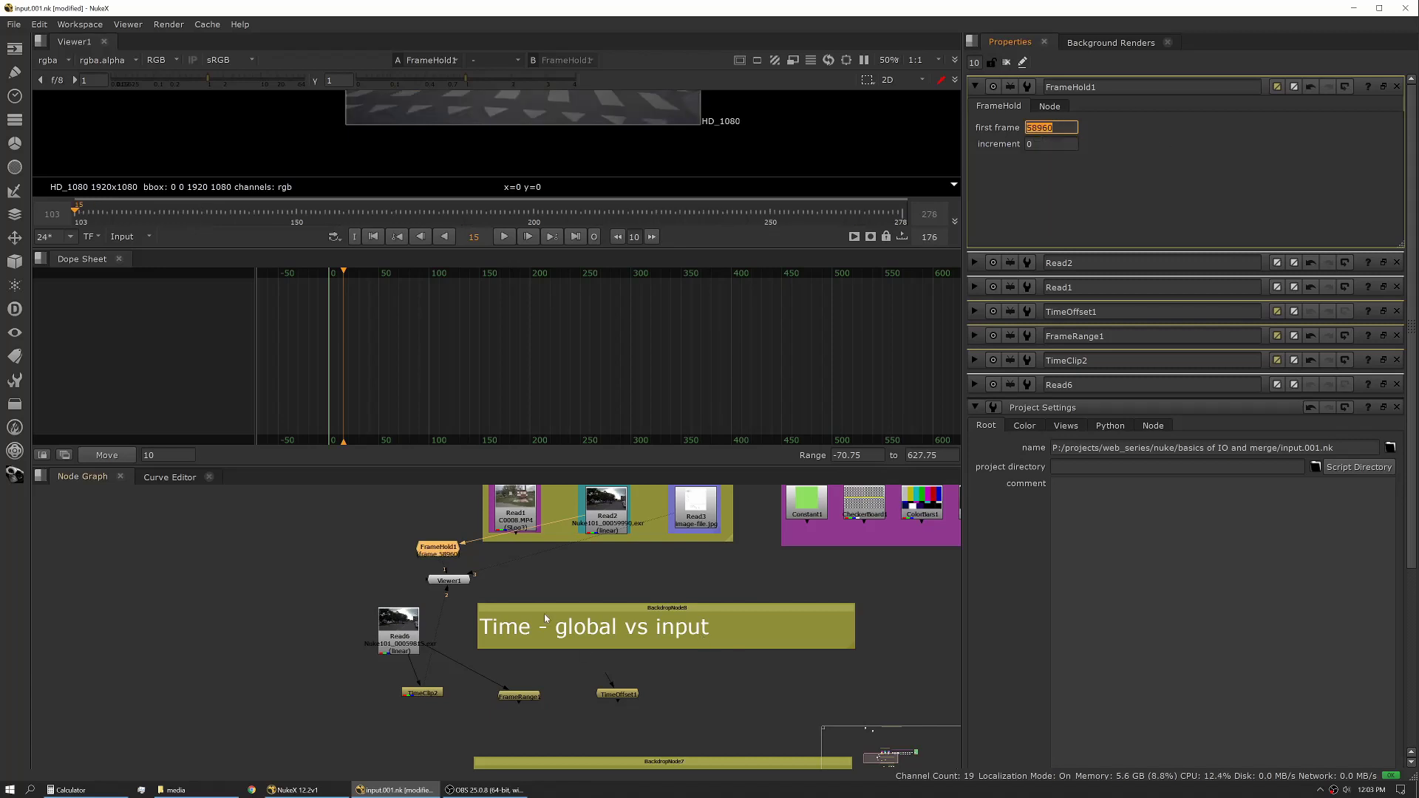
- Place FrameHold1 below the "Time - global vs input" backdrop, moving TimeOffset1 aside, and connect FrameRange1 directly beneath it
middle_drag(483, 494, 483, 562)
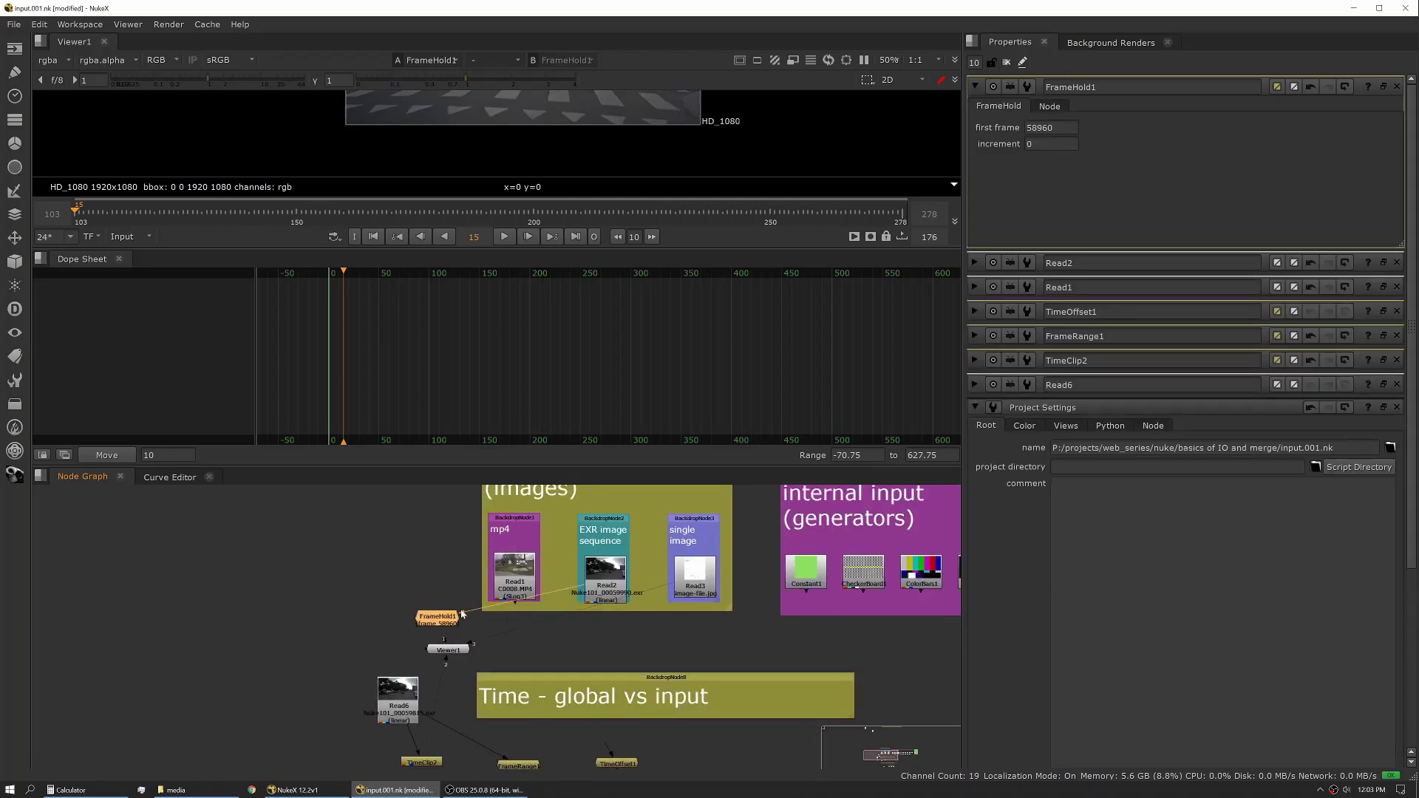
middle_drag(473, 624, 466, 534)
drag(467, 534, 698, 666)
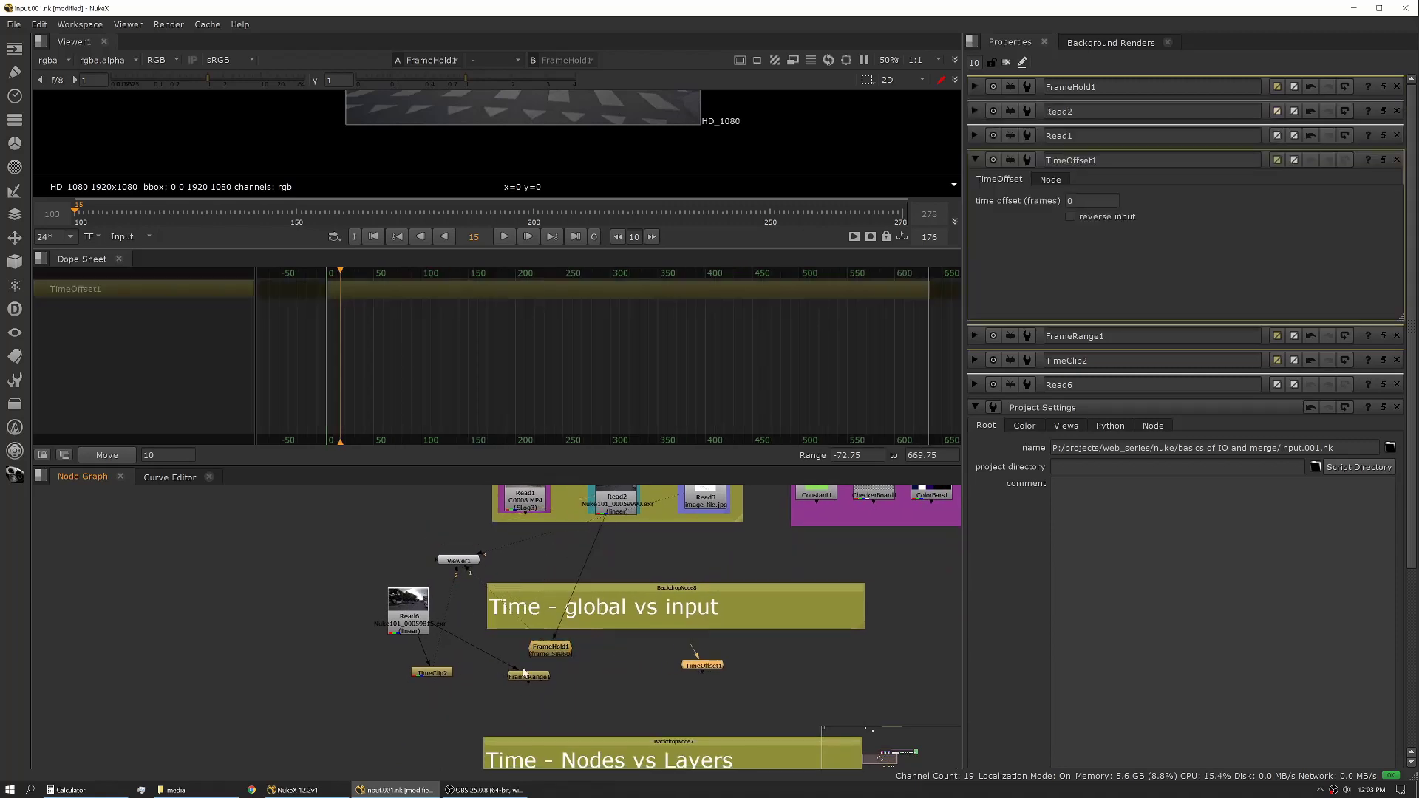
drag(440, 632, 556, 673)
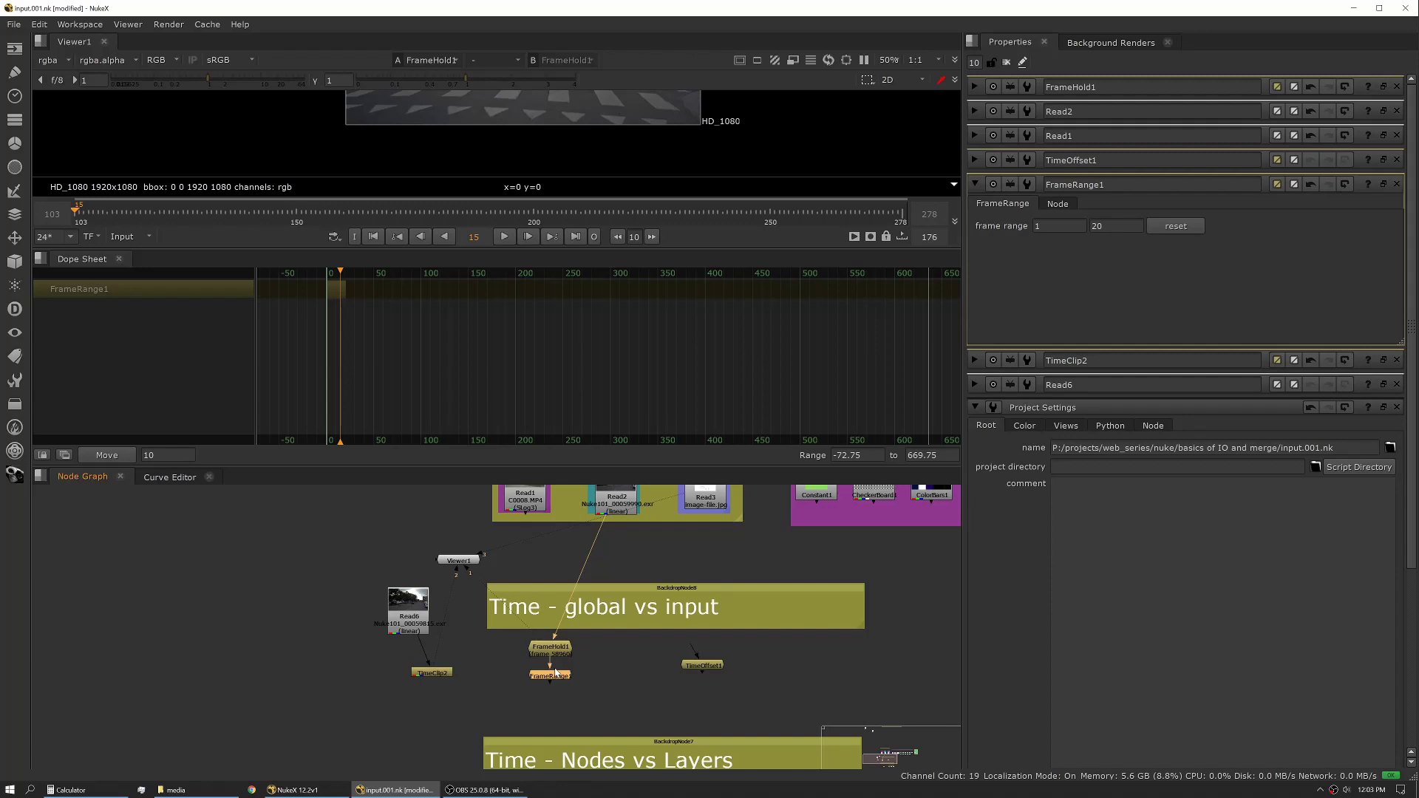
- Connect AppendClip1's first input to FrameRange1 and its second input to TimeClip2
scroll(555, 672, down, 4)
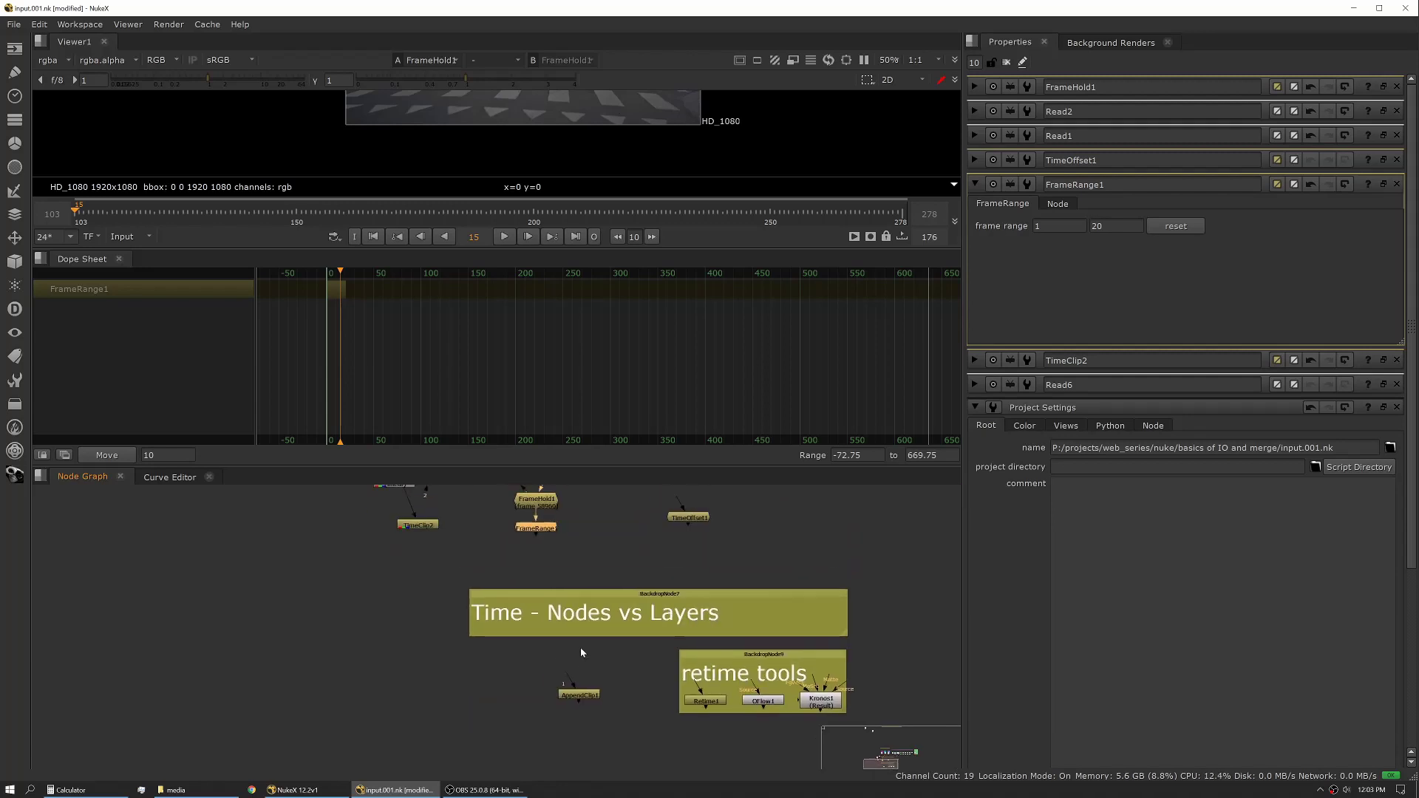
click(587, 695)
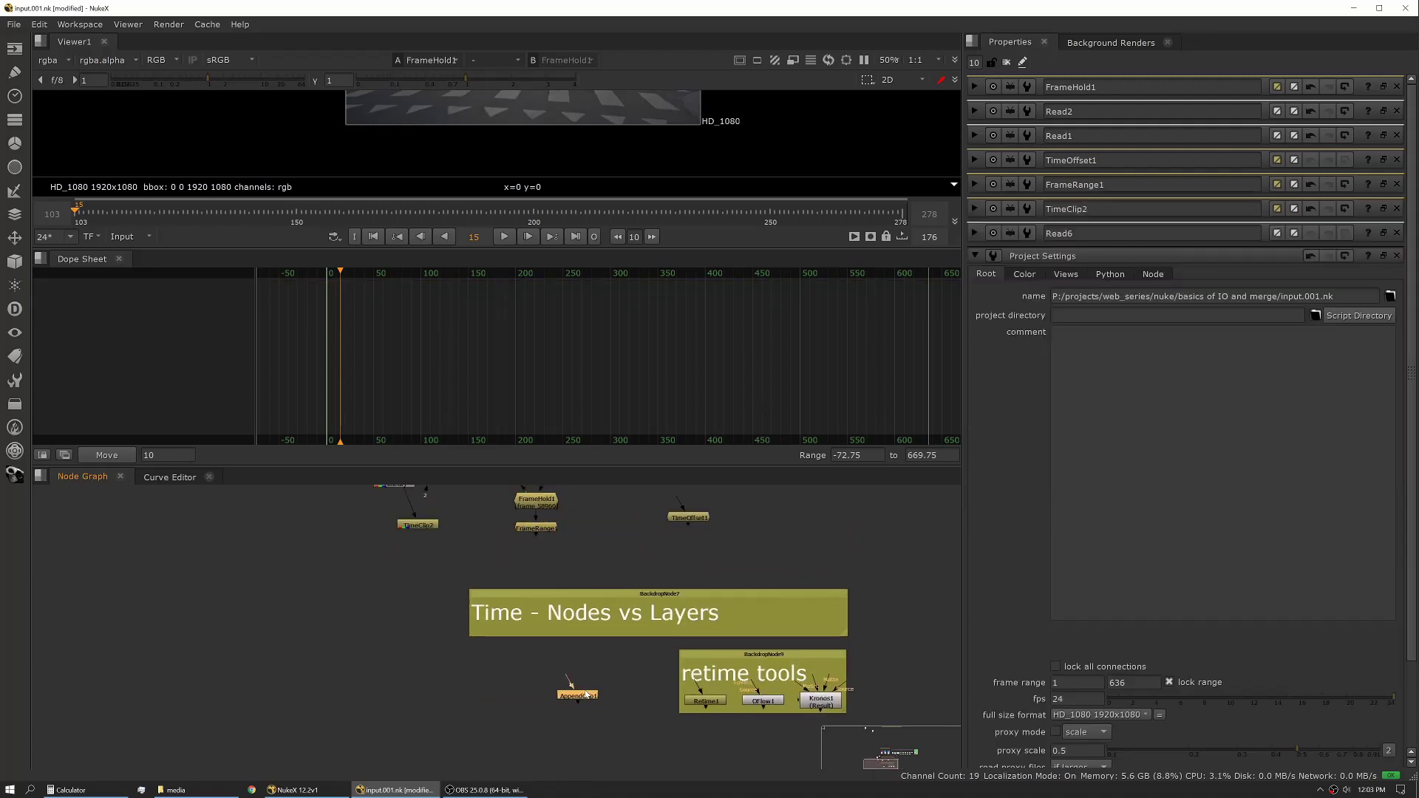
middle_drag(586, 695, 600, 708)
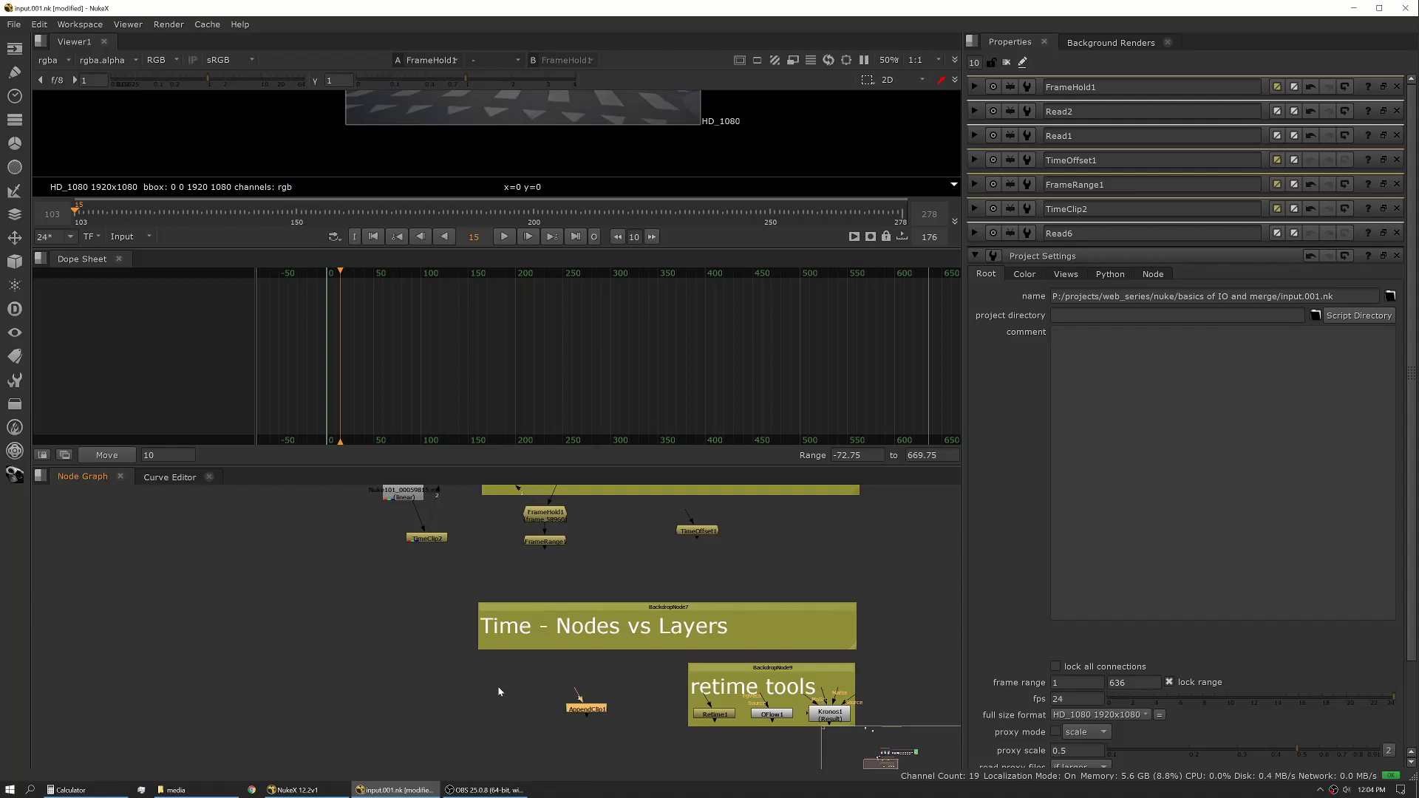
double_click(551, 543)
double_click(561, 544)
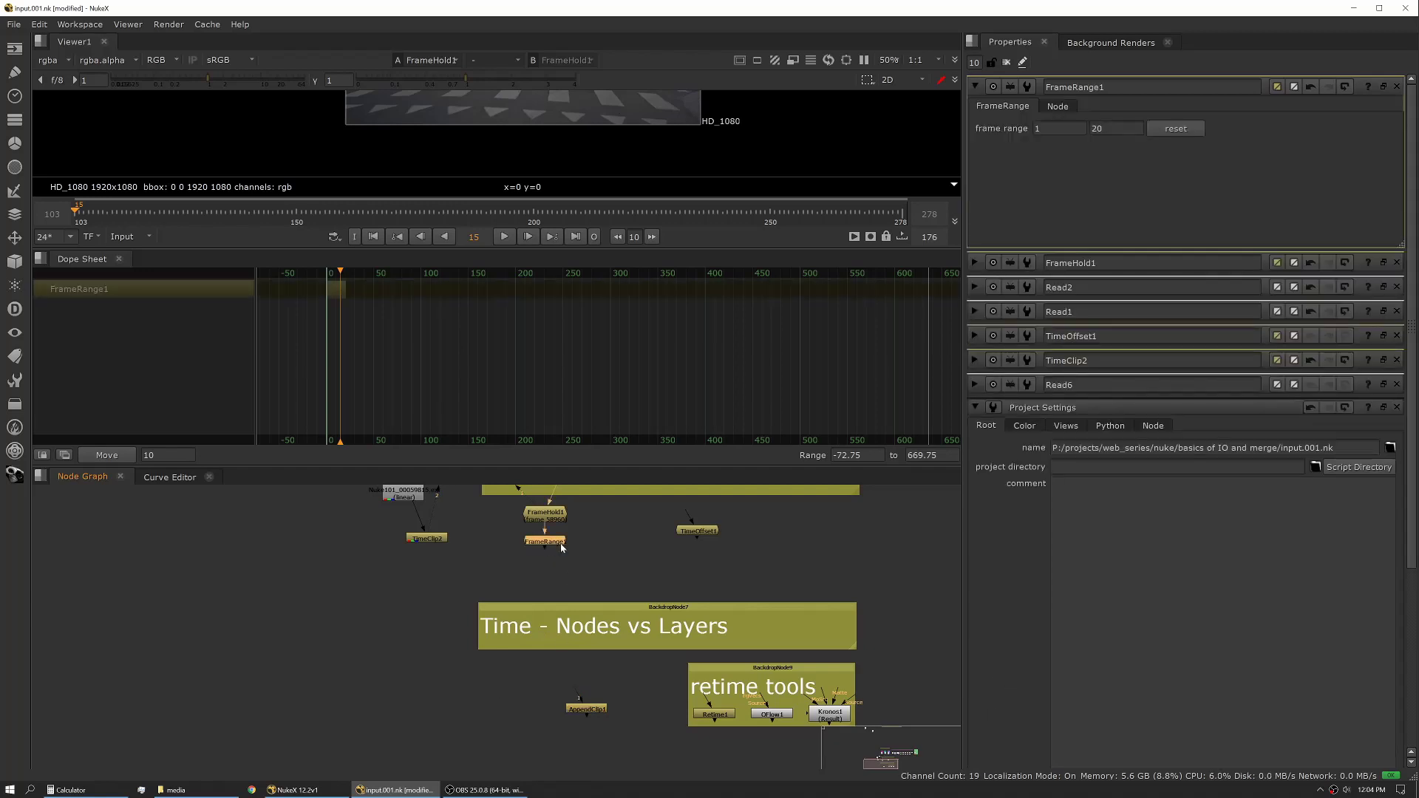
drag(579, 697, 561, 547)
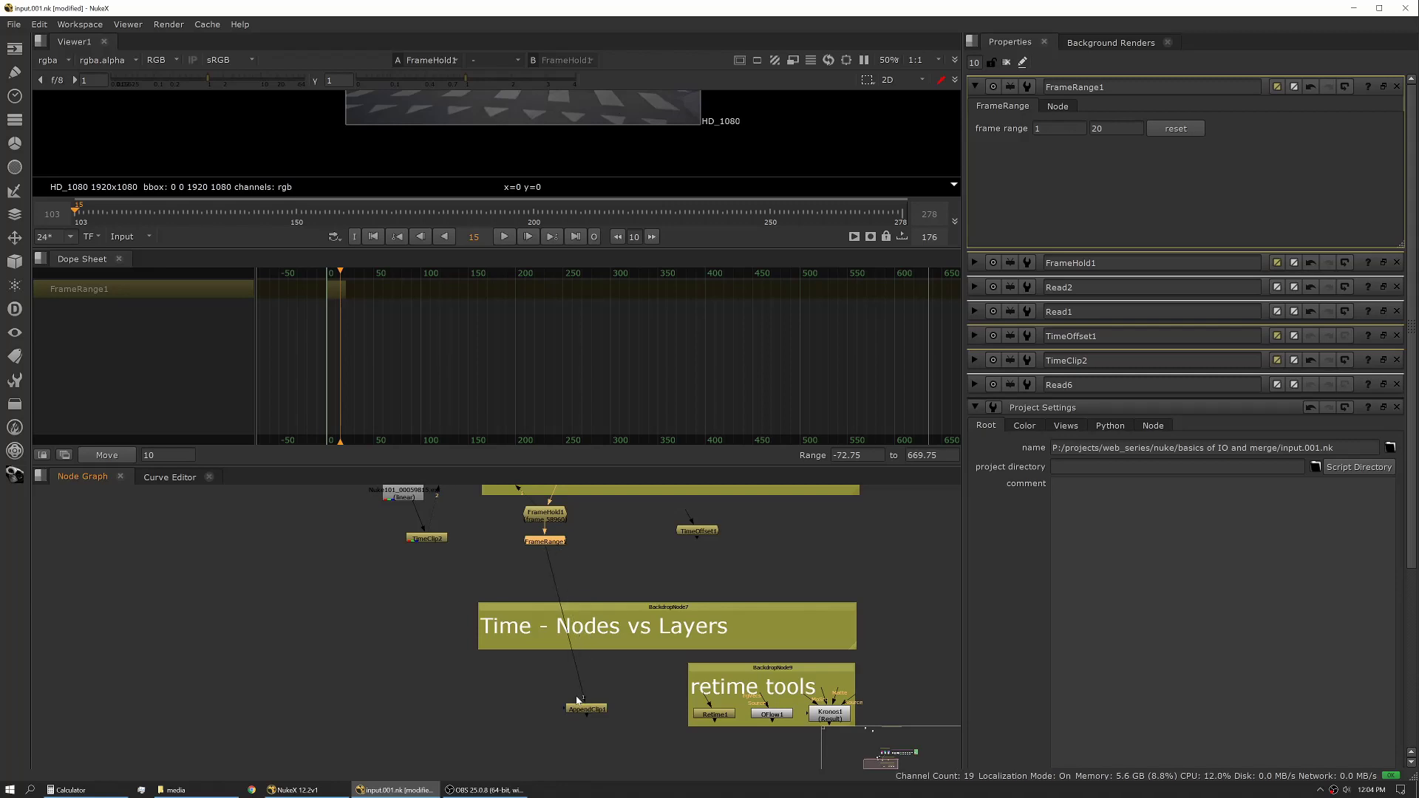
drag(540, 675, 436, 544)
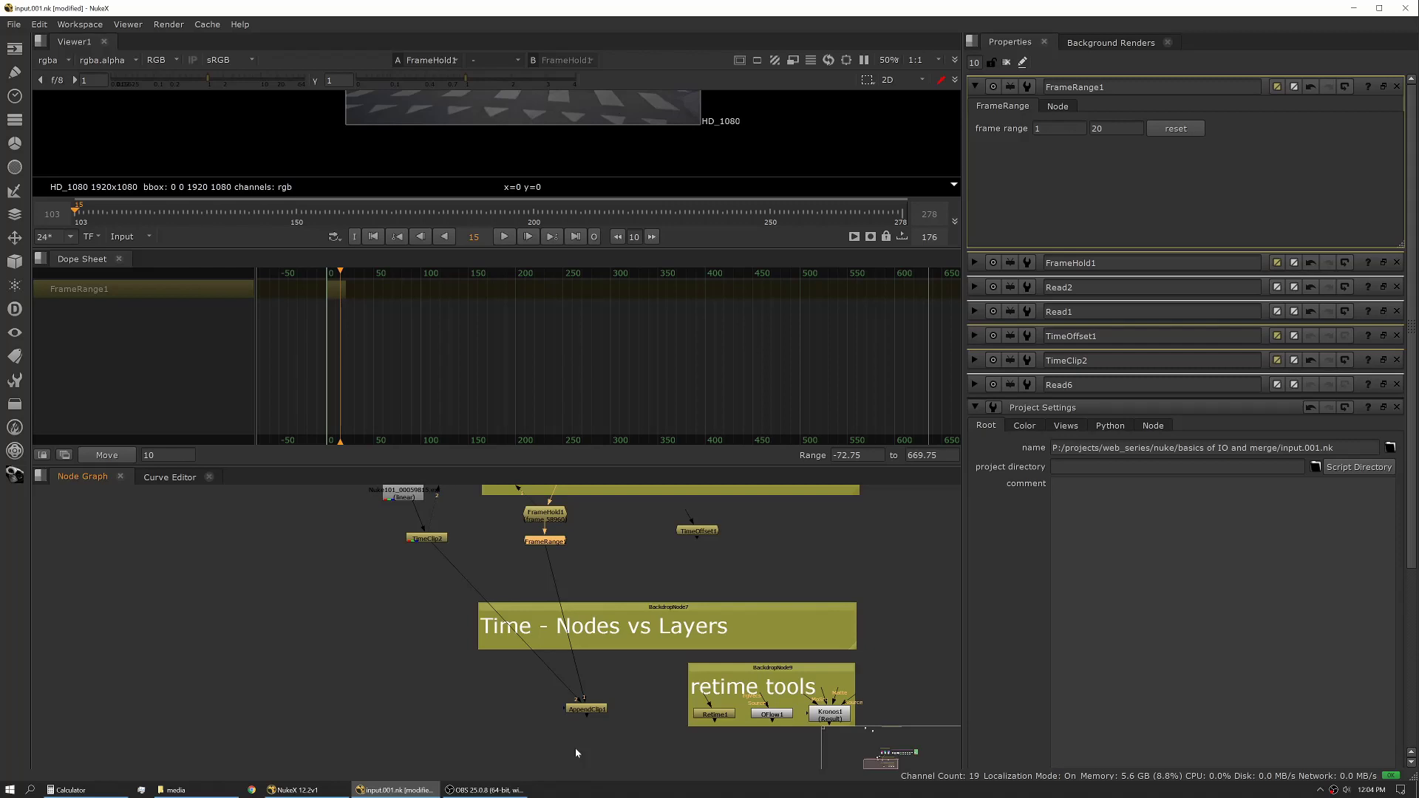
- Open the AppendClip1 properties and align the node directly below FrameRange1
double_click(584, 709)
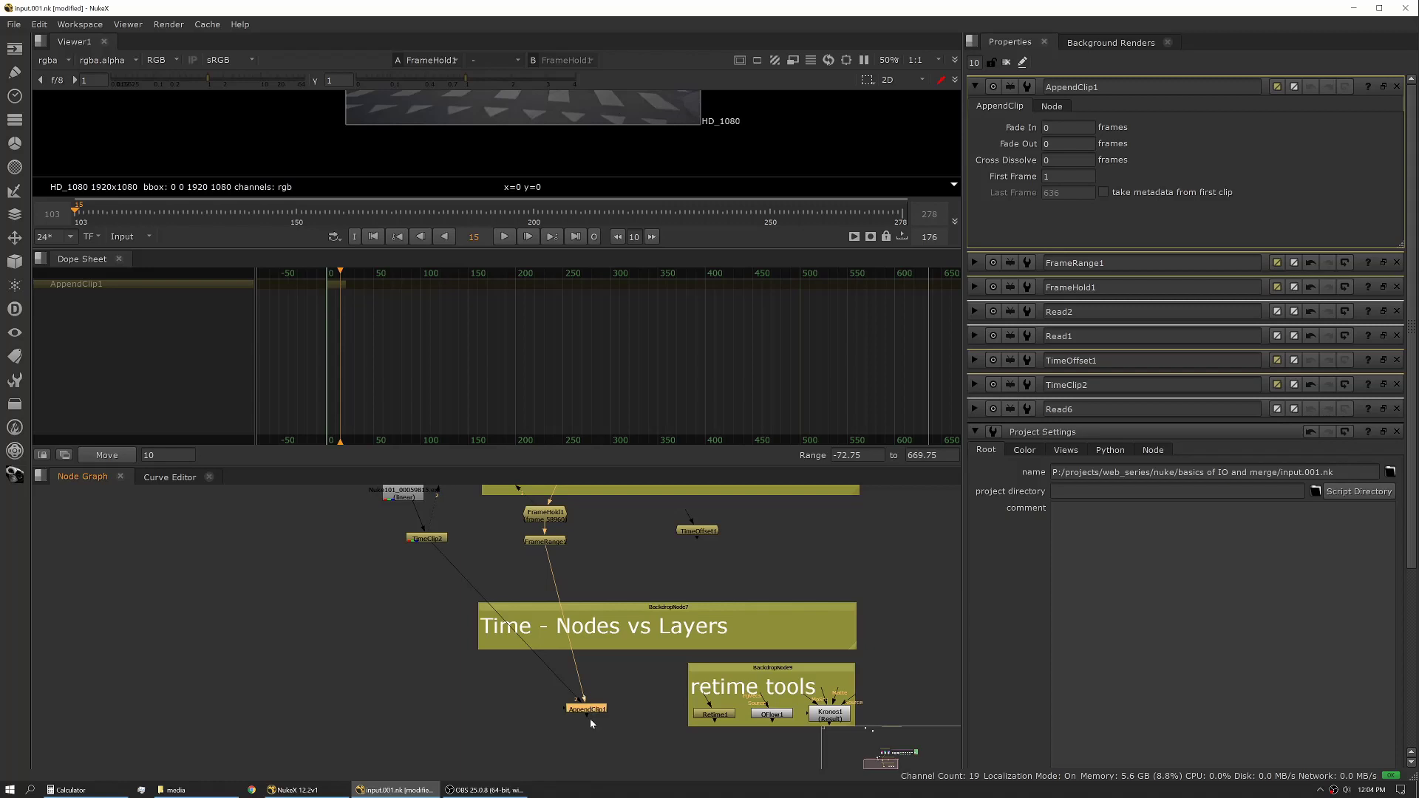
drag(569, 711, 527, 699)
click(568, 715)
middle_drag(641, 766, 570, 723)
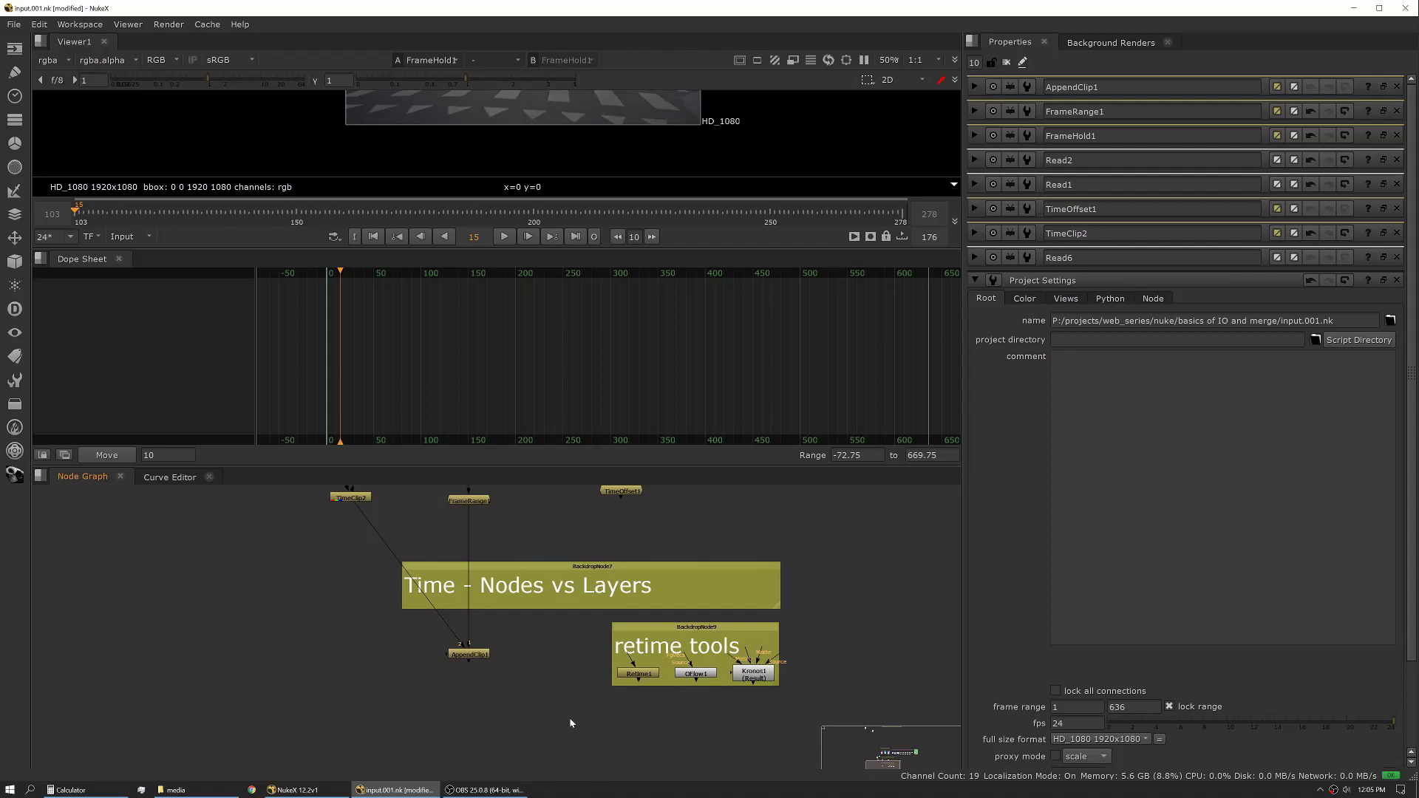
- Open the Retime1 properties and examine the speed setting and the available filter options
double_click(638, 674)
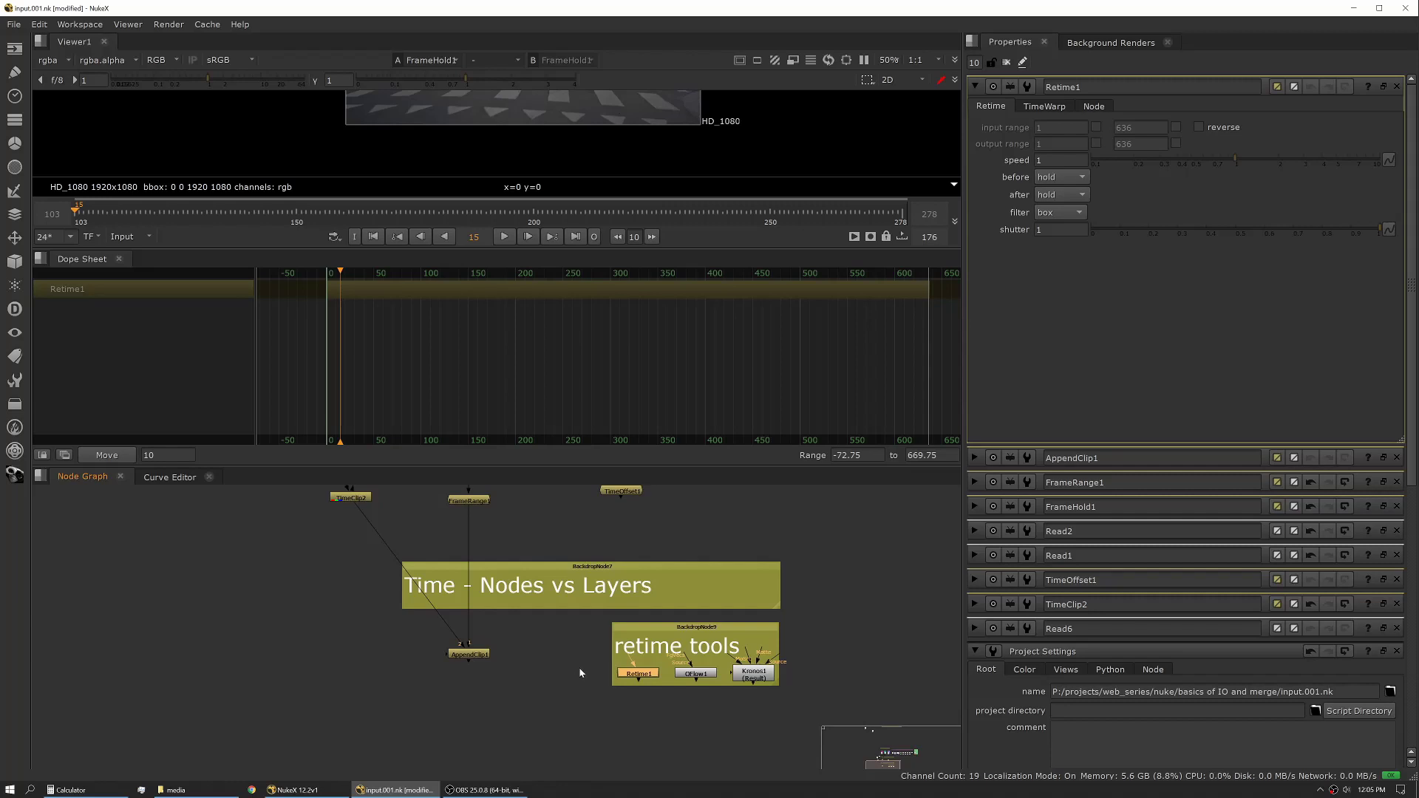
click(1062, 159)
click(1064, 212)
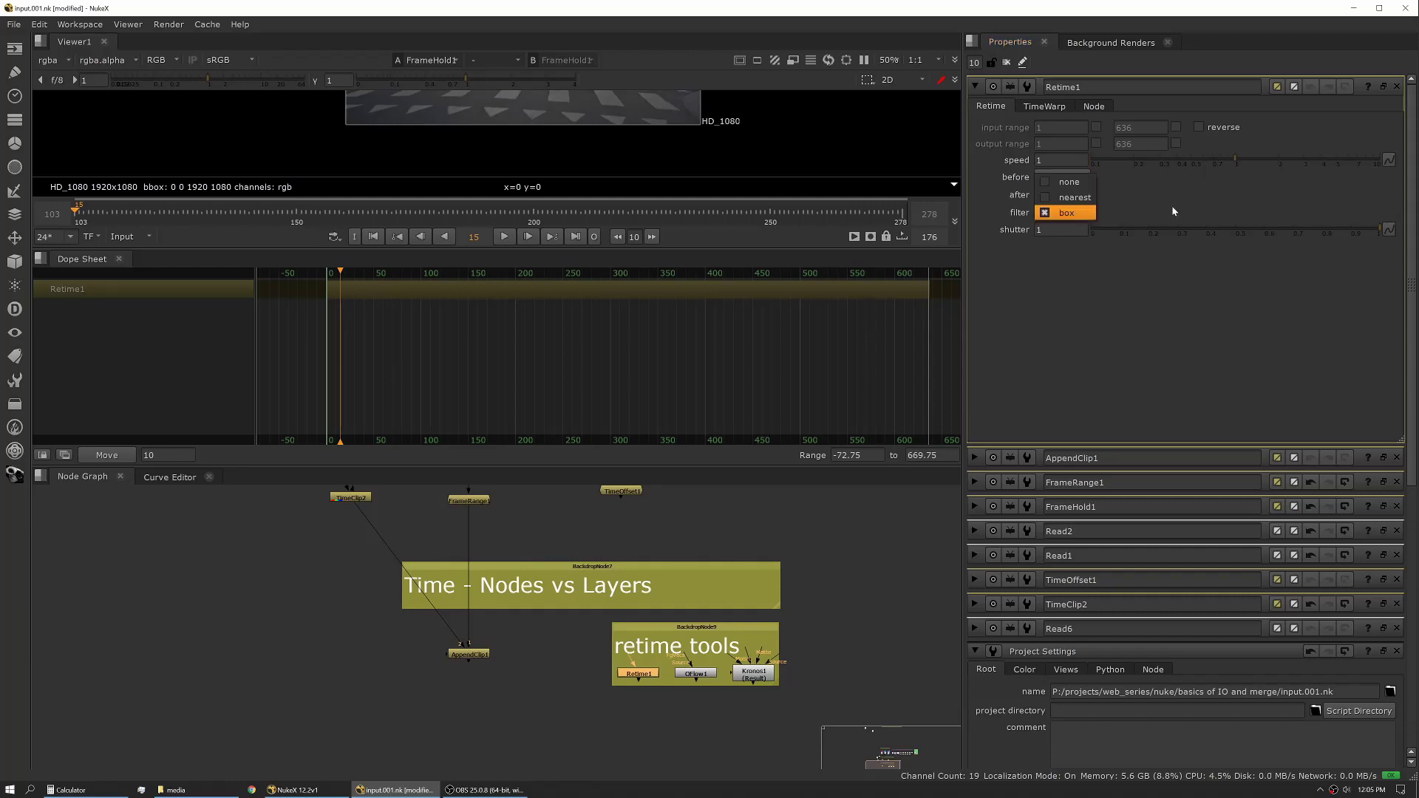
click(1120, 198)
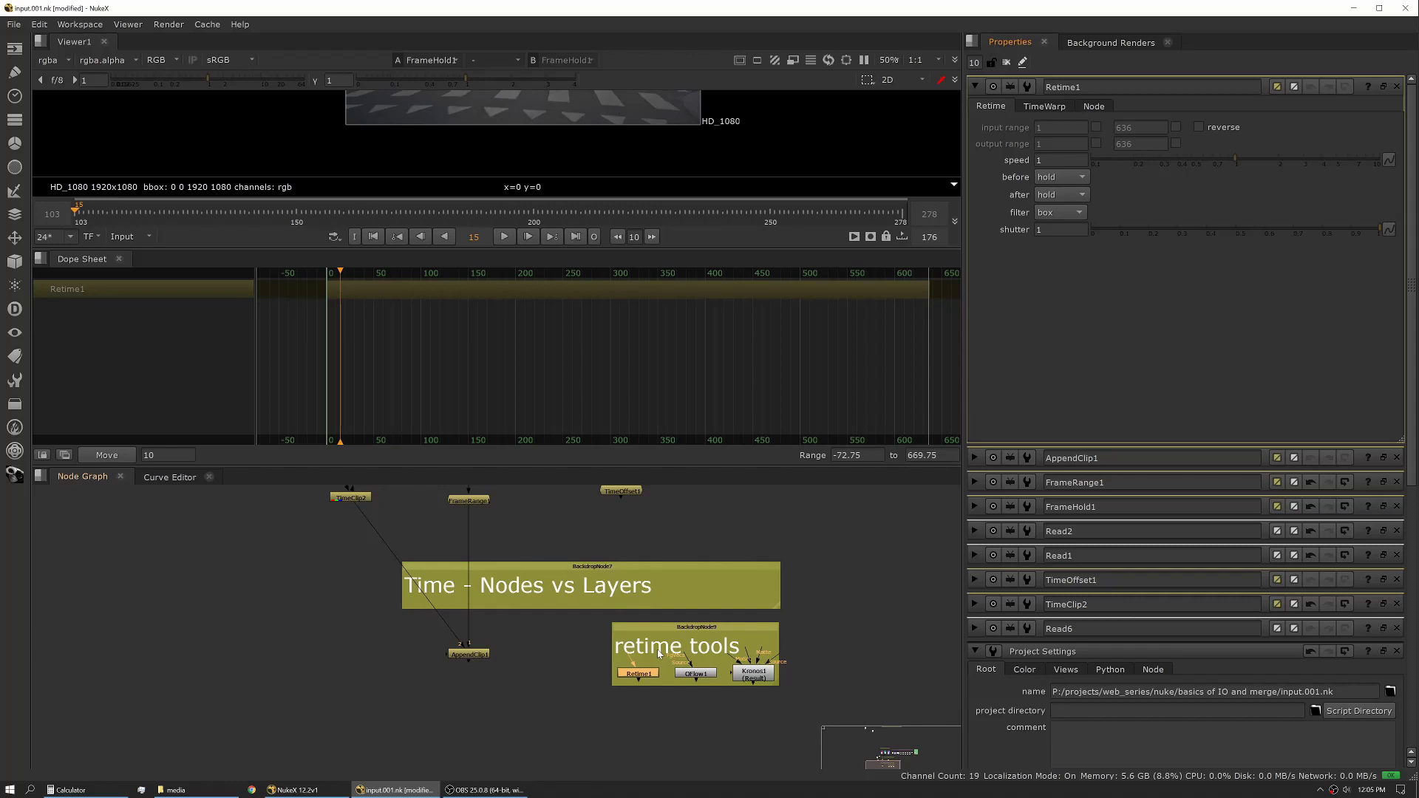
- Compare the OFlow1 and Kronos1 retime properties, including OFlow1's Method options and Kronos1's Output Speed
click(696, 675)
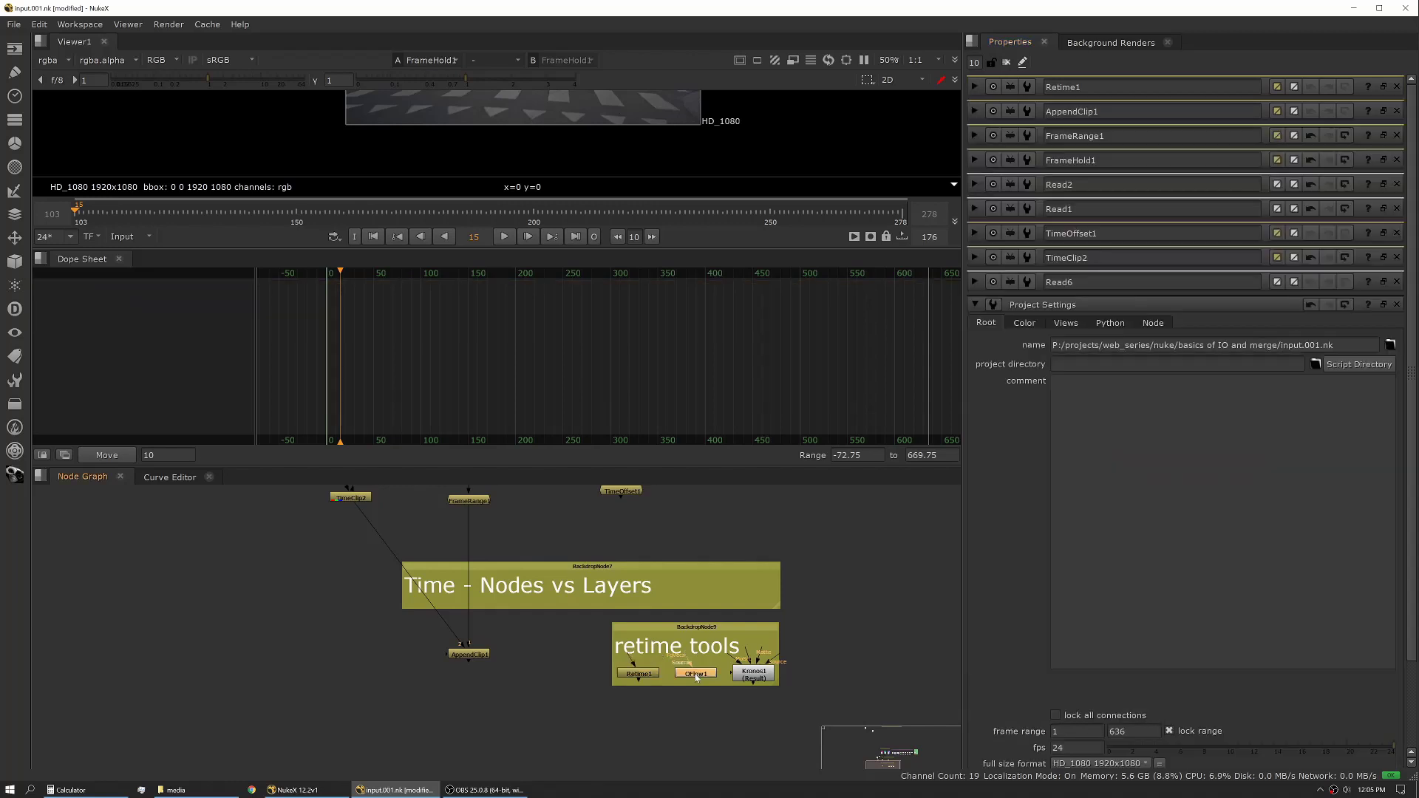
double_click(695, 675)
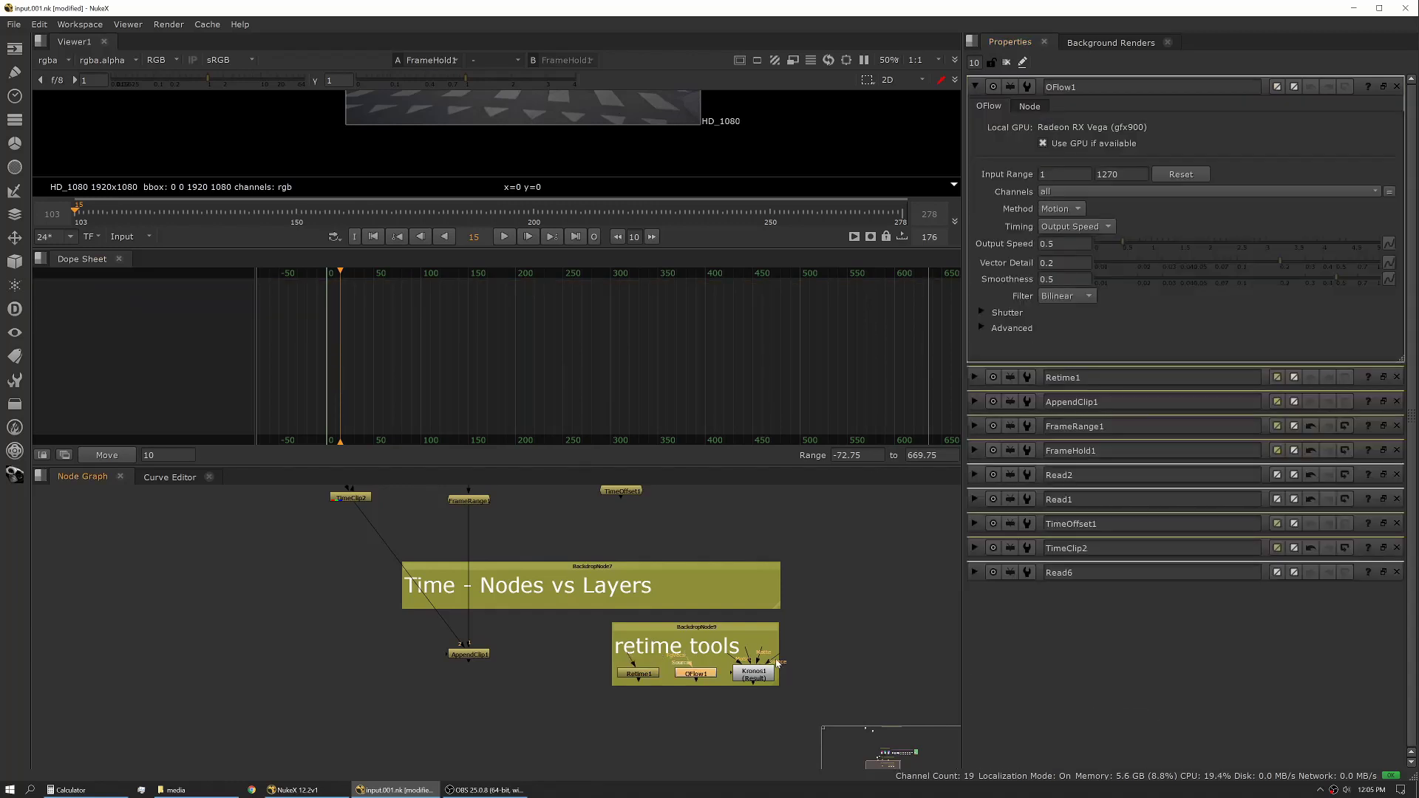
double_click(753, 674)
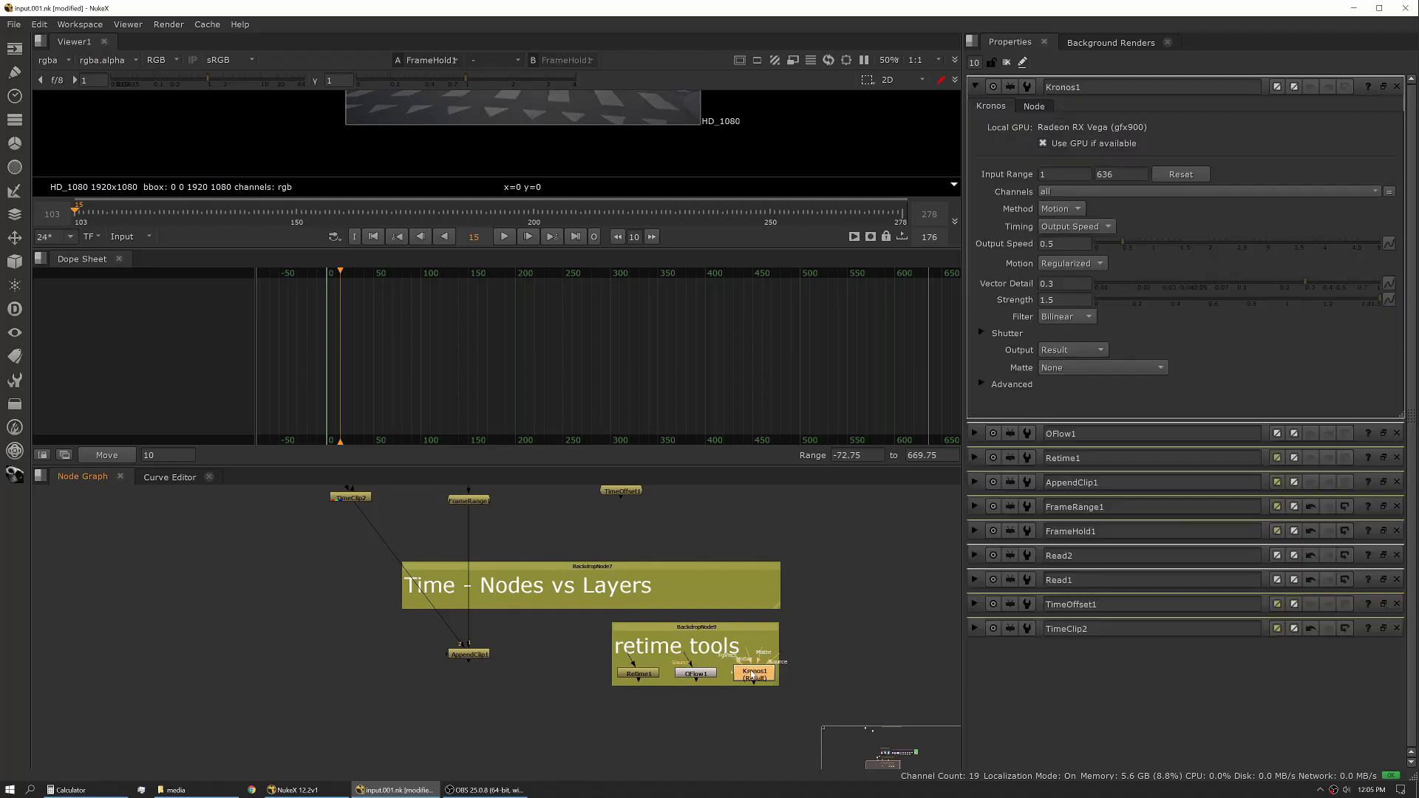
double_click(687, 676)
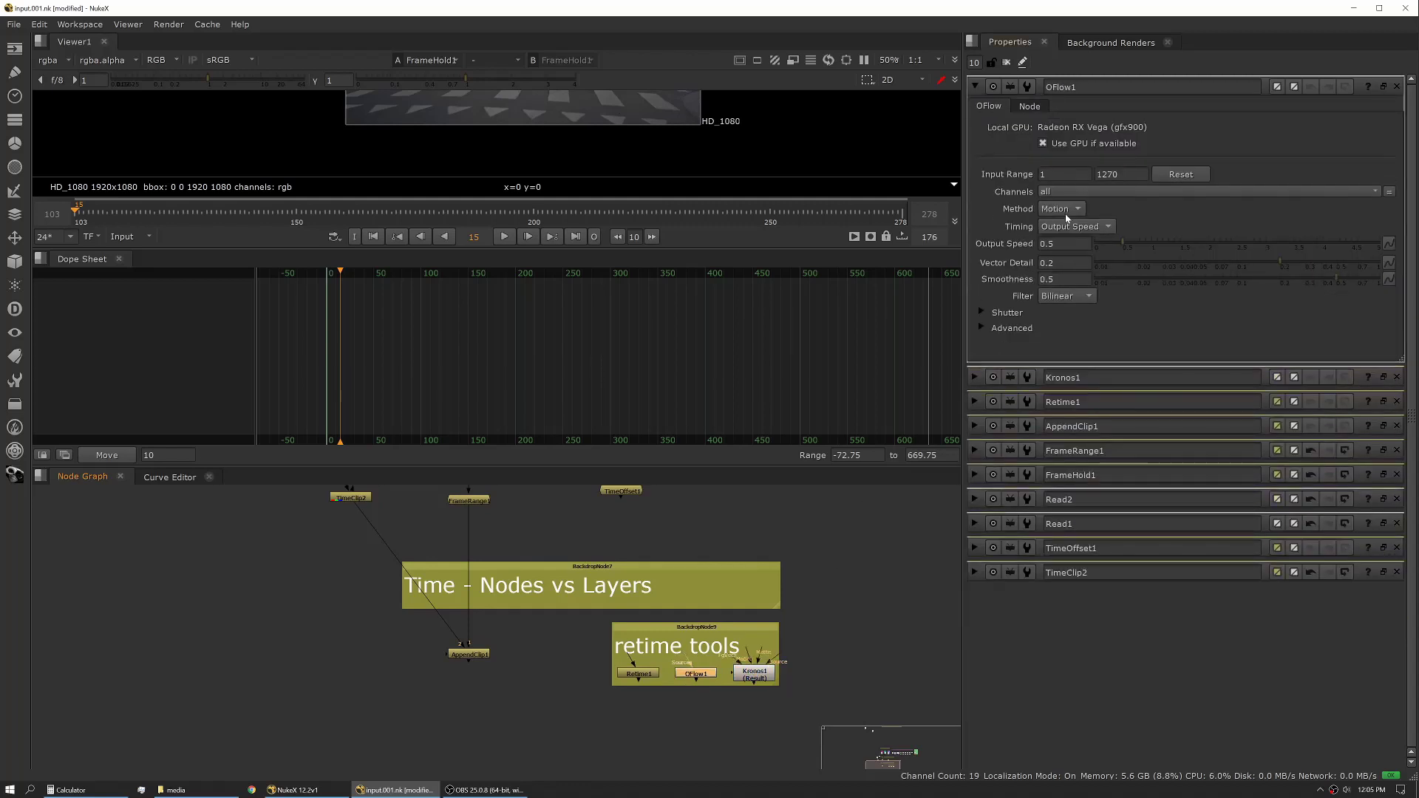
click(1065, 210)
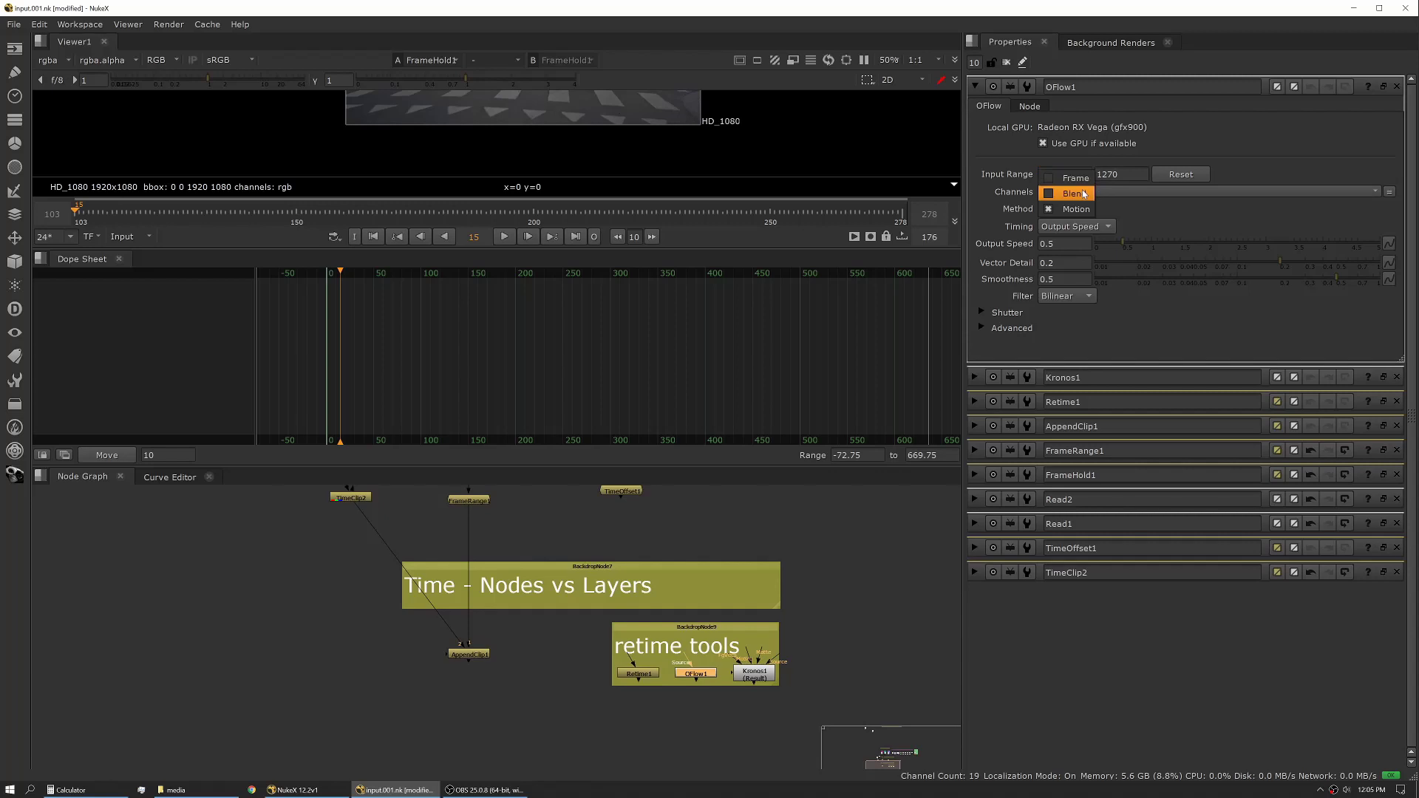
click(1138, 212)
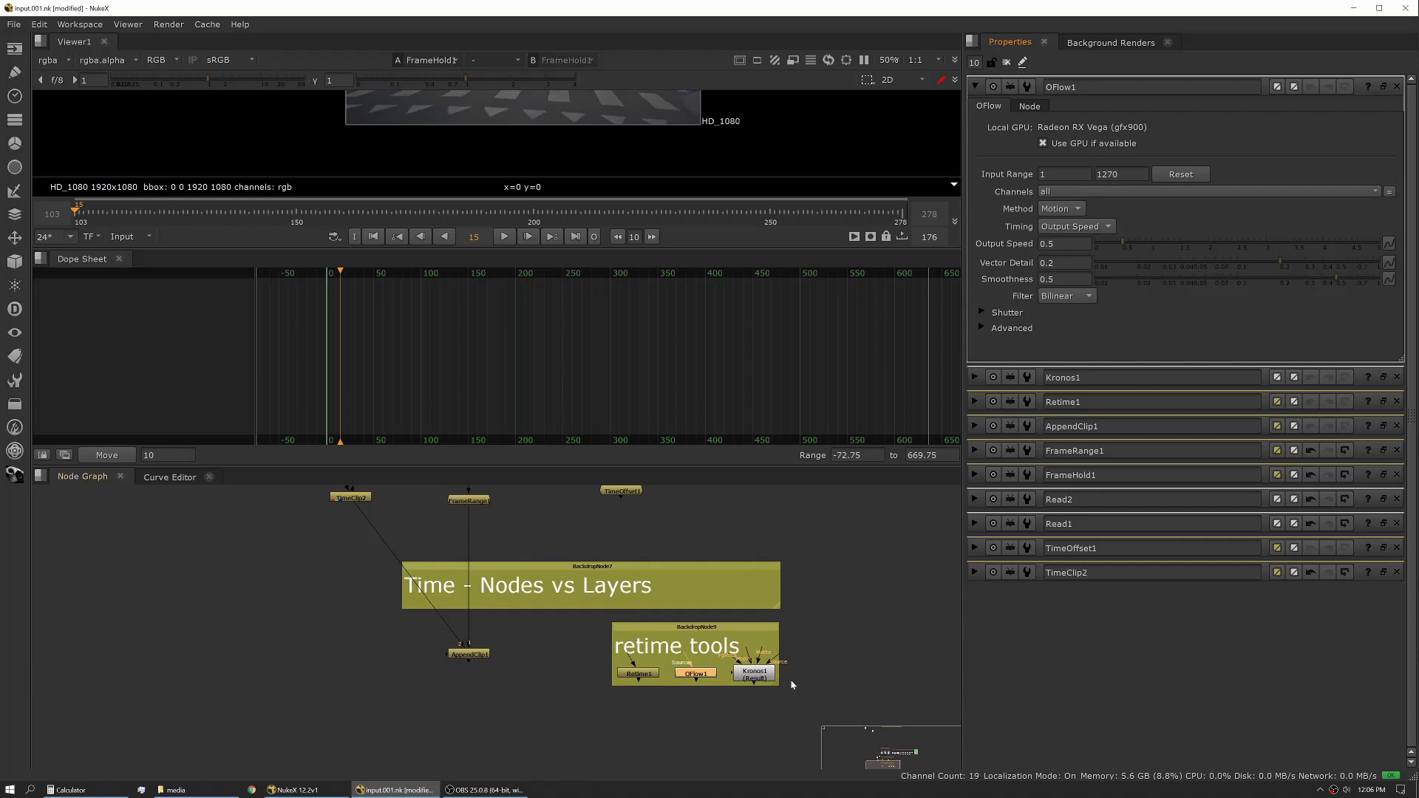
double_click(754, 673)
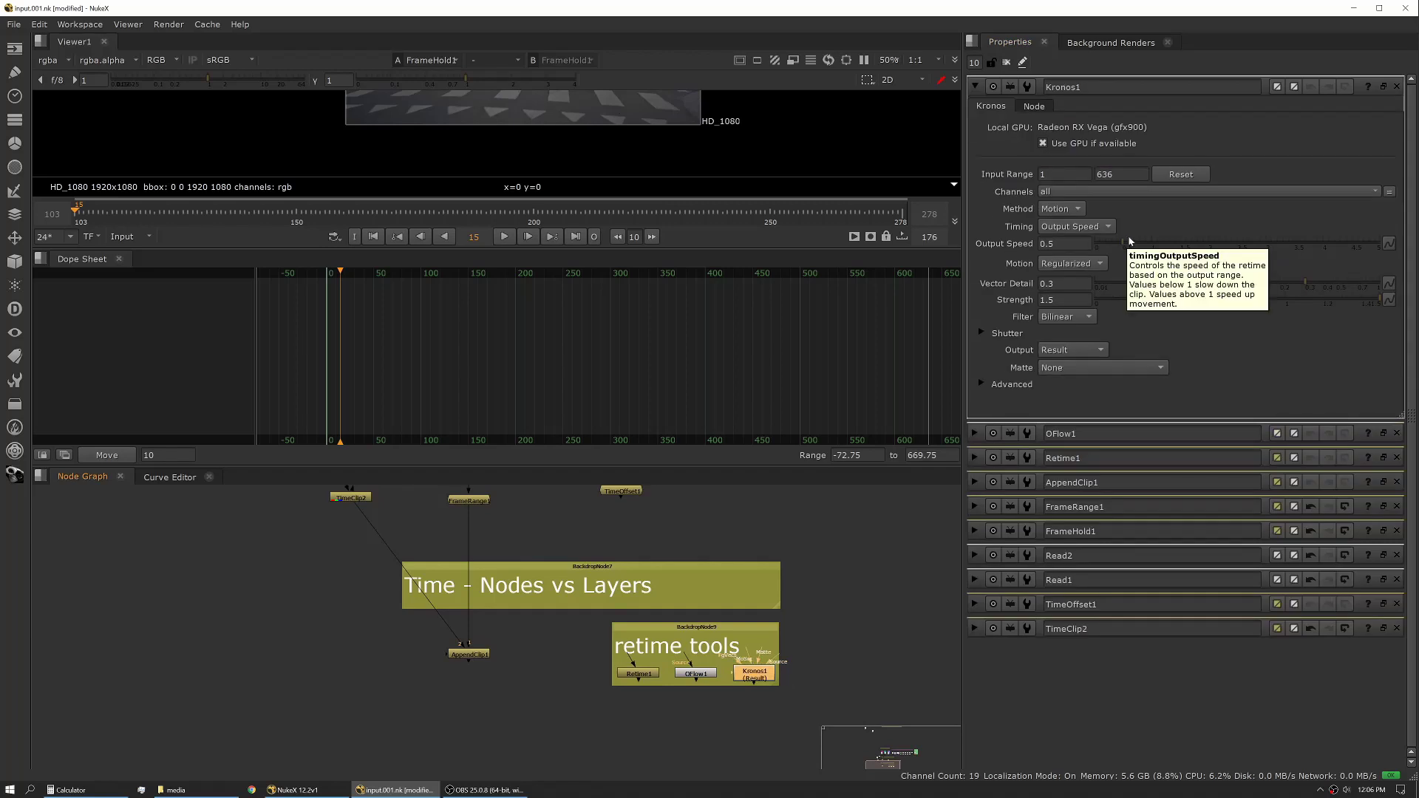